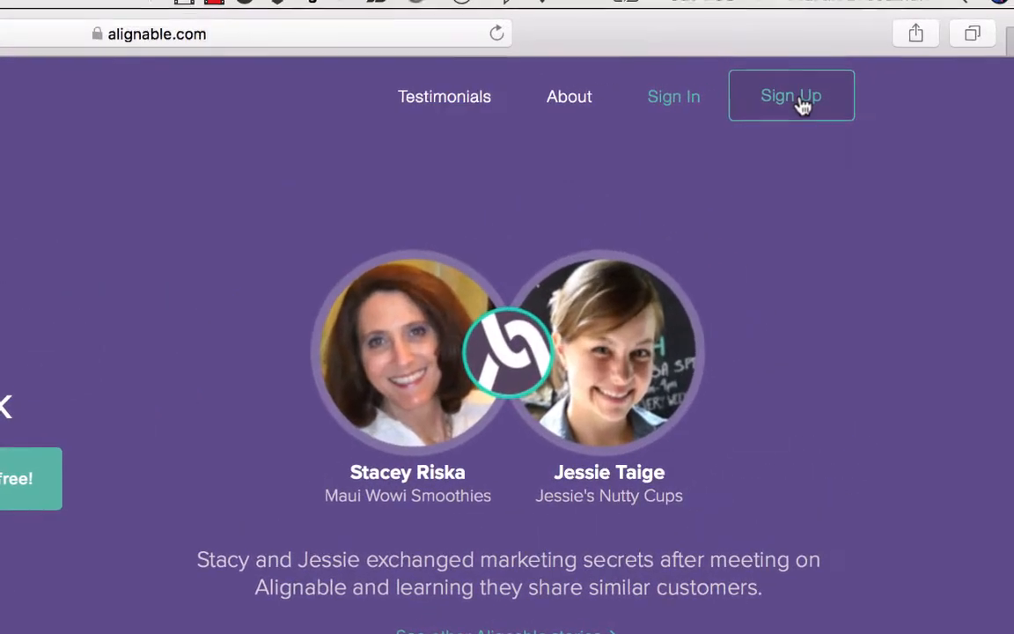
# Step: Sign up for Alignable through the invitation, confirming the business e-mail address
pyautogui.click(858, 73)
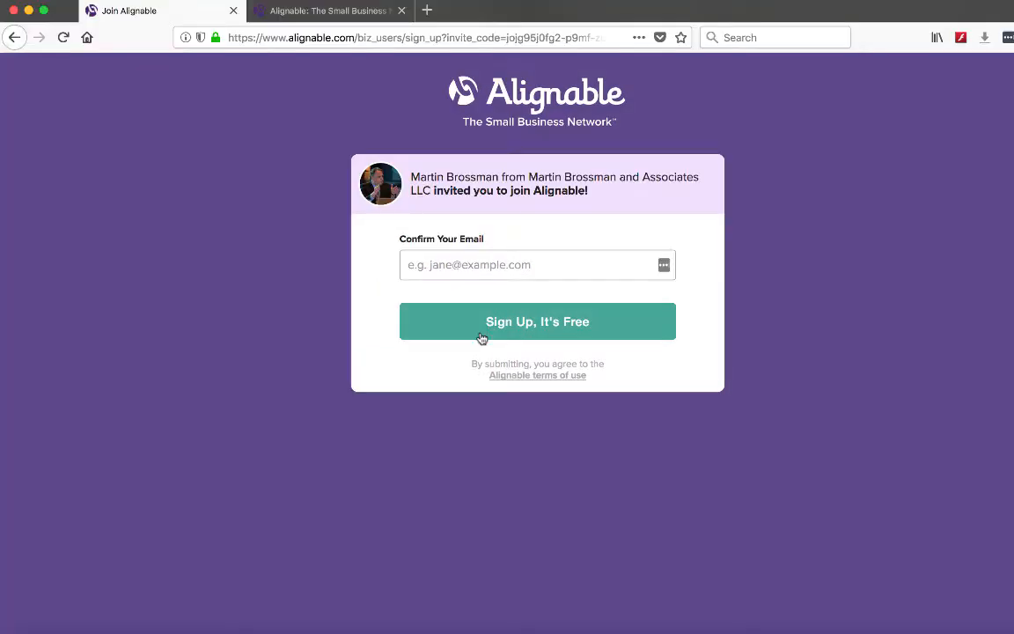
pyautogui.click(463, 266)
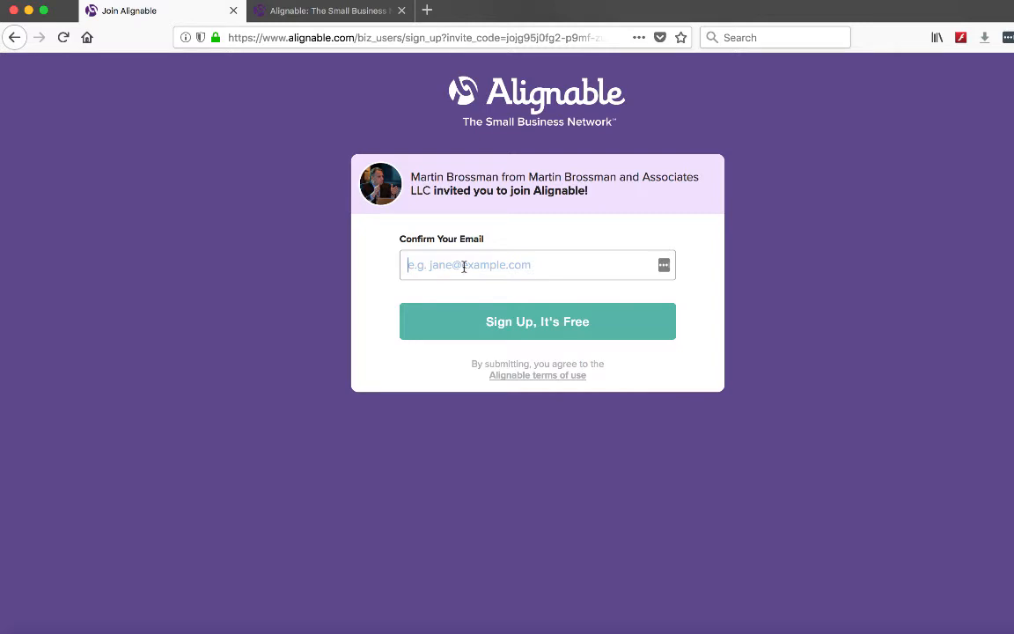
pyautogui.write('cleaning')
pyautogui.write('serv')
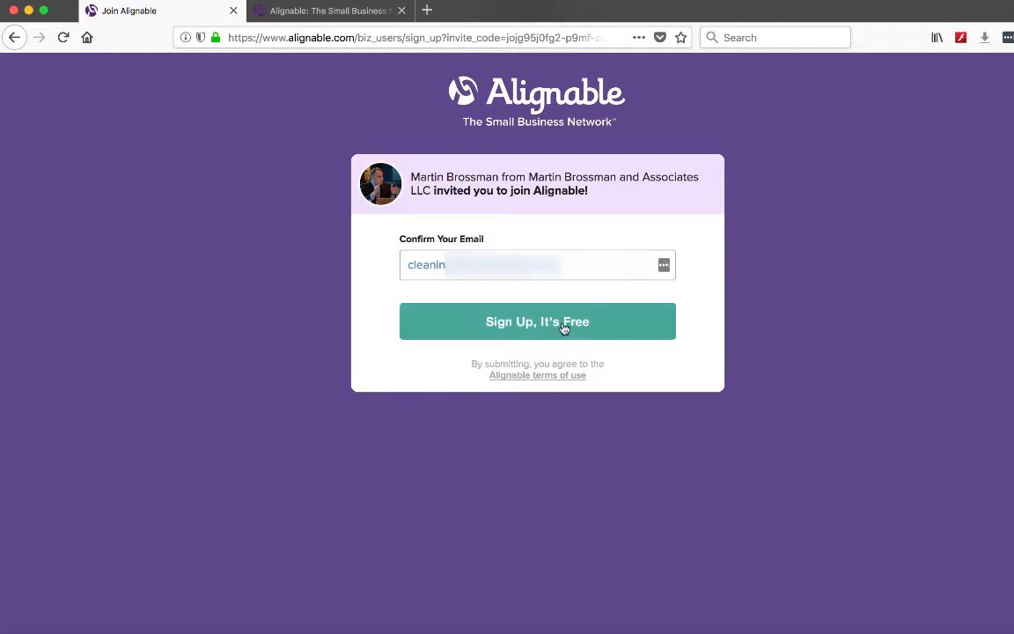
pyautogui.click(564, 327)
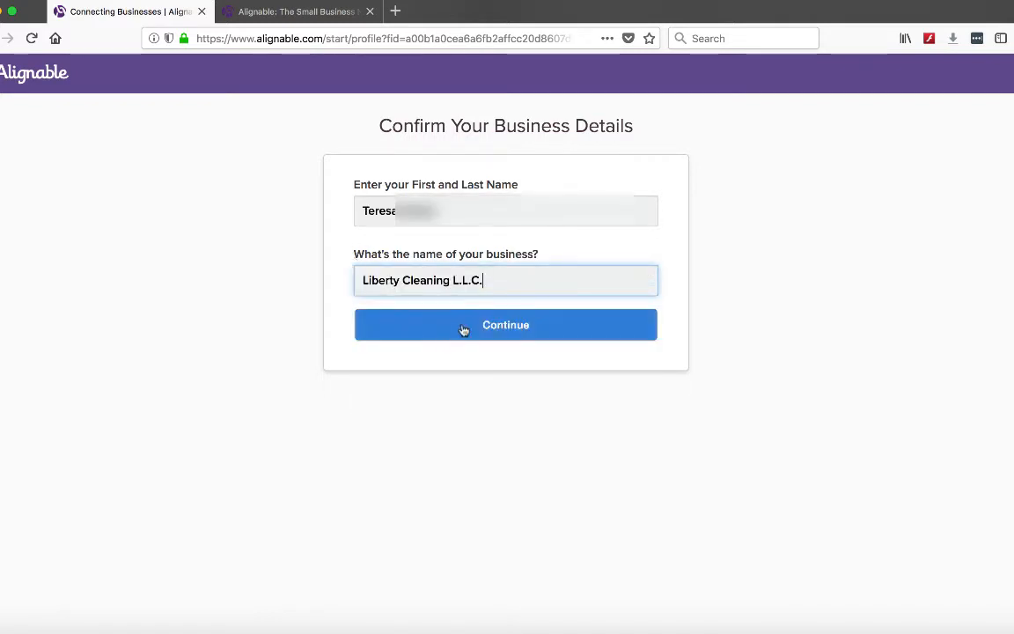
# Step: Confirm the owner's name, business name Liberty Cleaning L.L.C. and Creedmoor, NC address, keeping the address private, and complete the profile
pyautogui.click(464, 328)
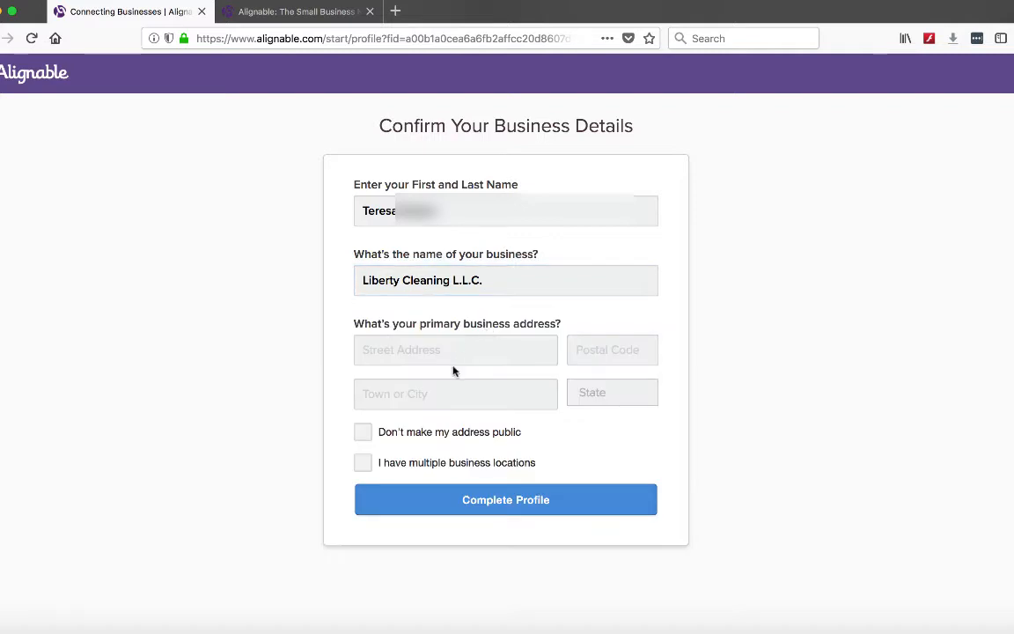
pyautogui.click(455, 354)
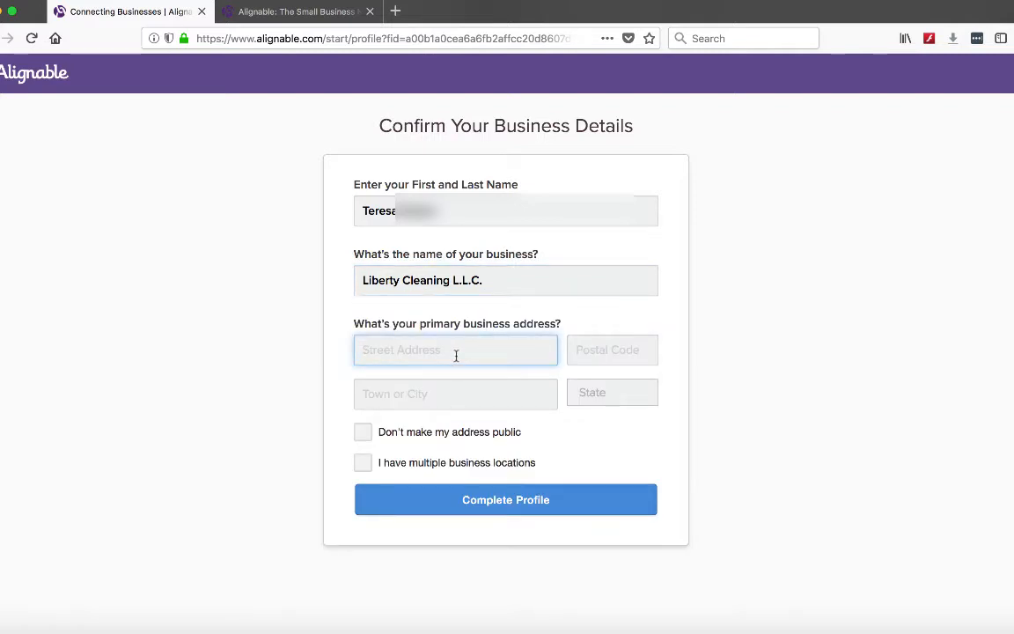
pyautogui.click(371, 440)
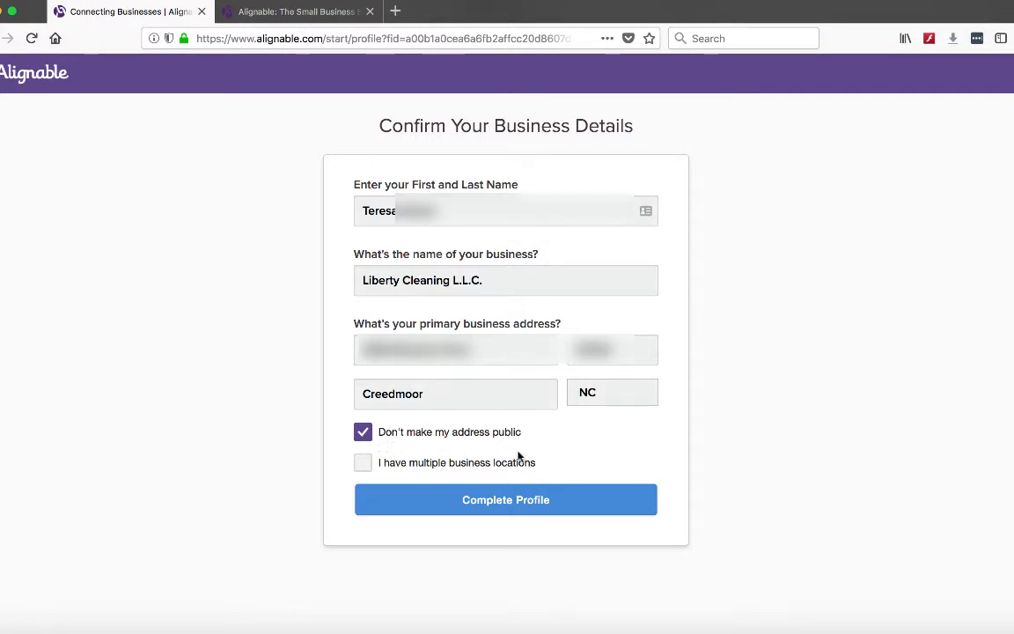
pyautogui.click(534, 502)
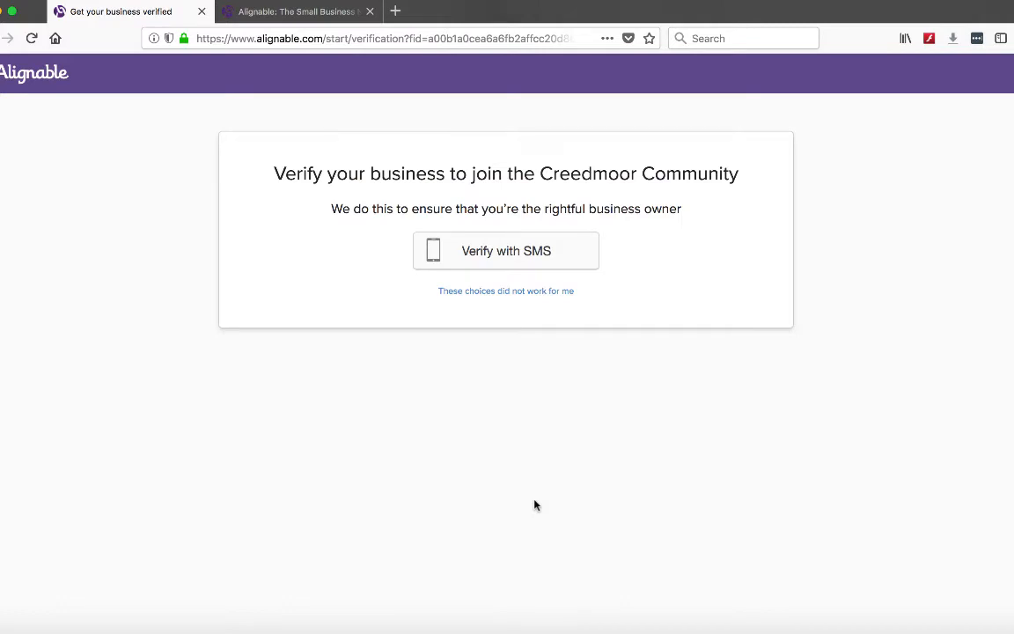
# Step: Verify the business by SMS and enter the six-digit verification code
pyautogui.click(515, 253)
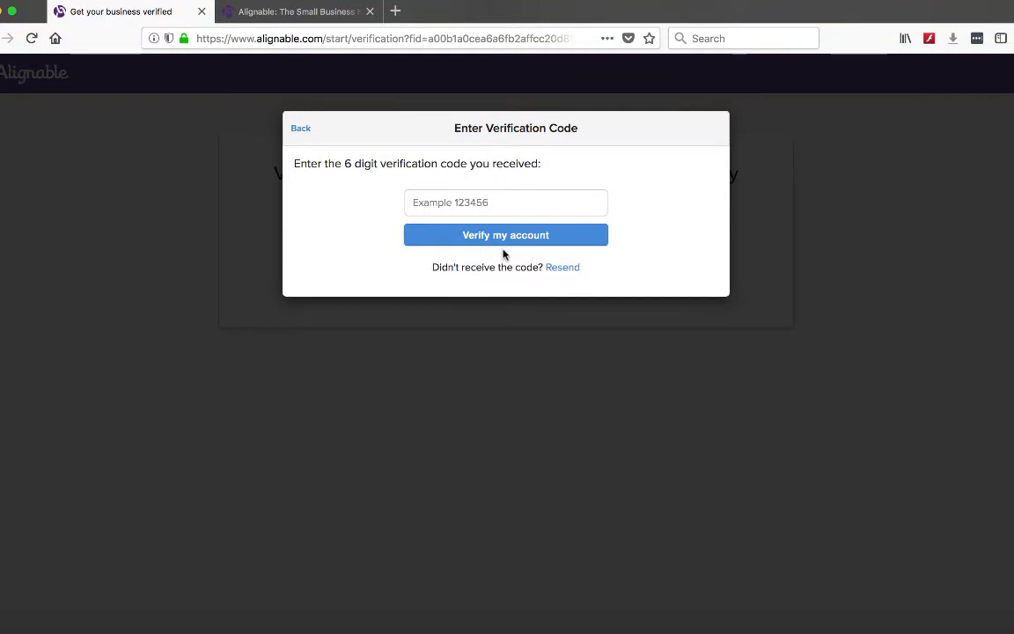
pyautogui.click(491, 204)
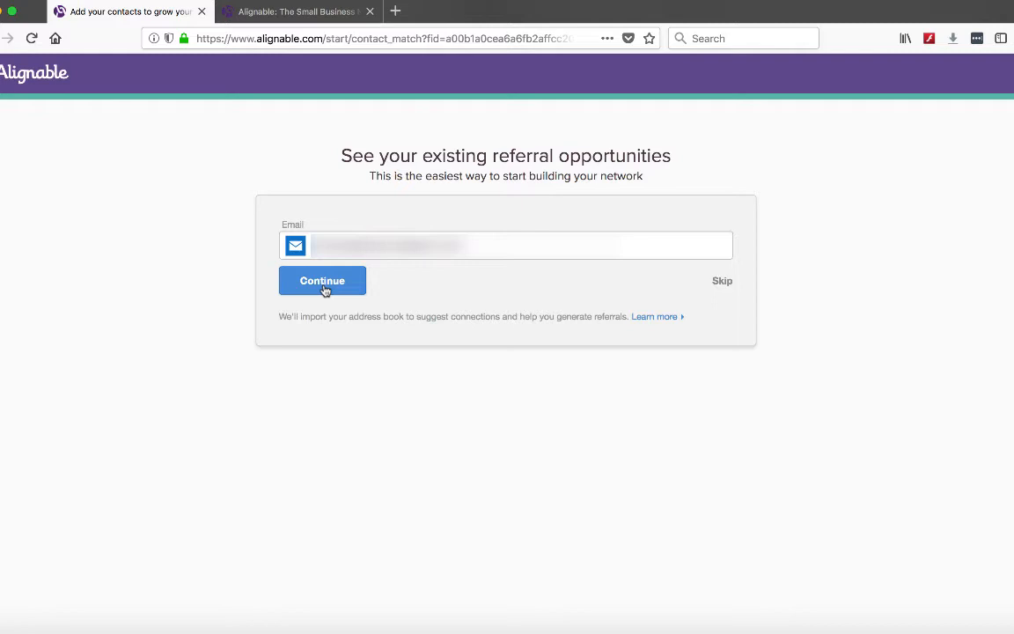
# Step: Skip importing the e-mail address book for referral opportunities, confirming the skip
pyautogui.click(722, 280)
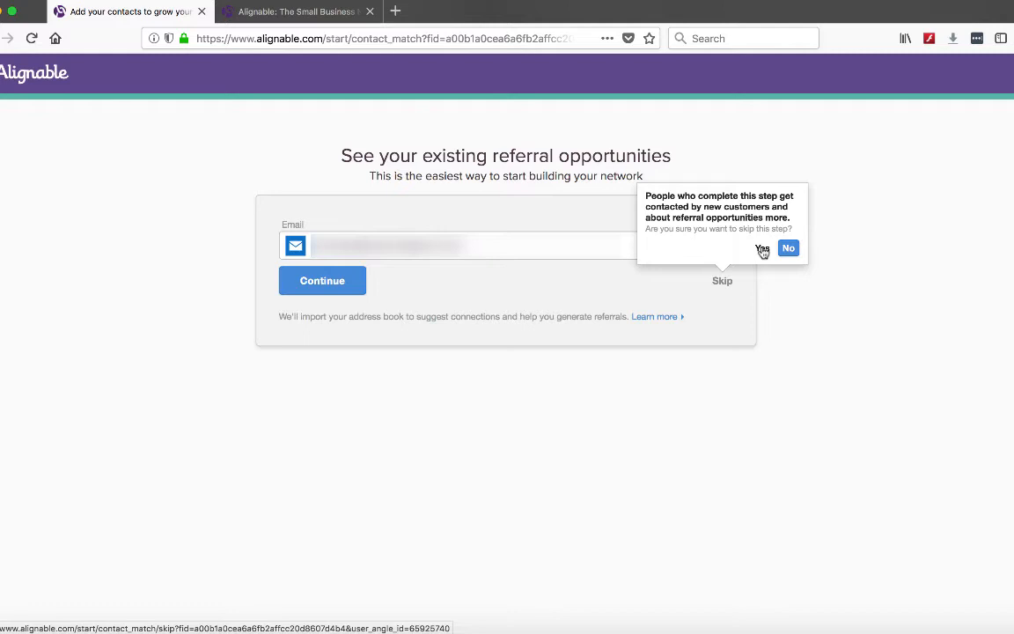
pyautogui.click(762, 250)
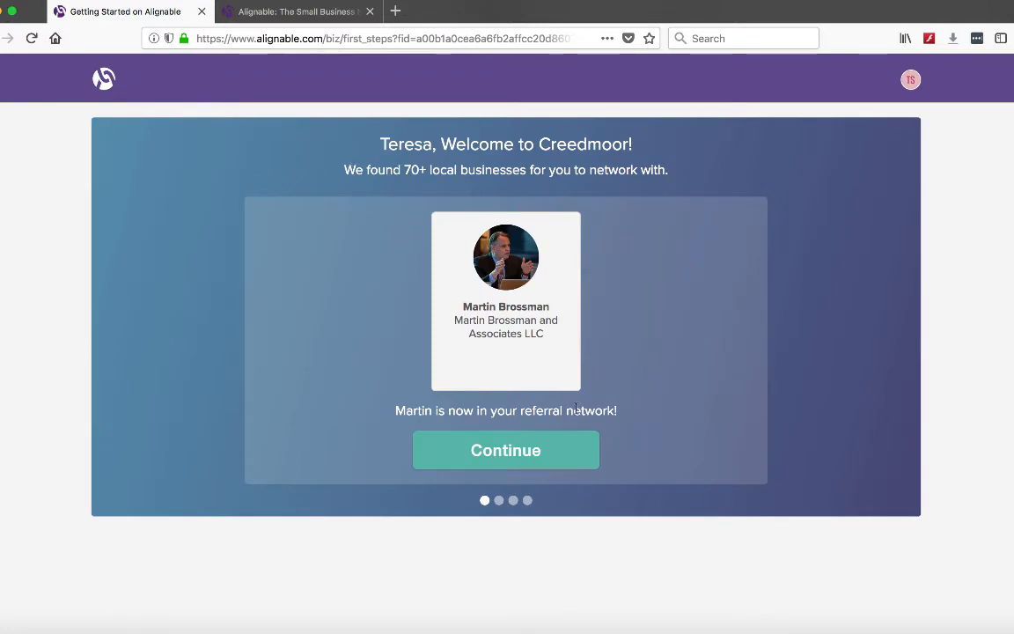
# Step: Continue past the welcome screen, skip the recommended businesses, and choose to get the profile referral ready
pyautogui.click(507, 458)
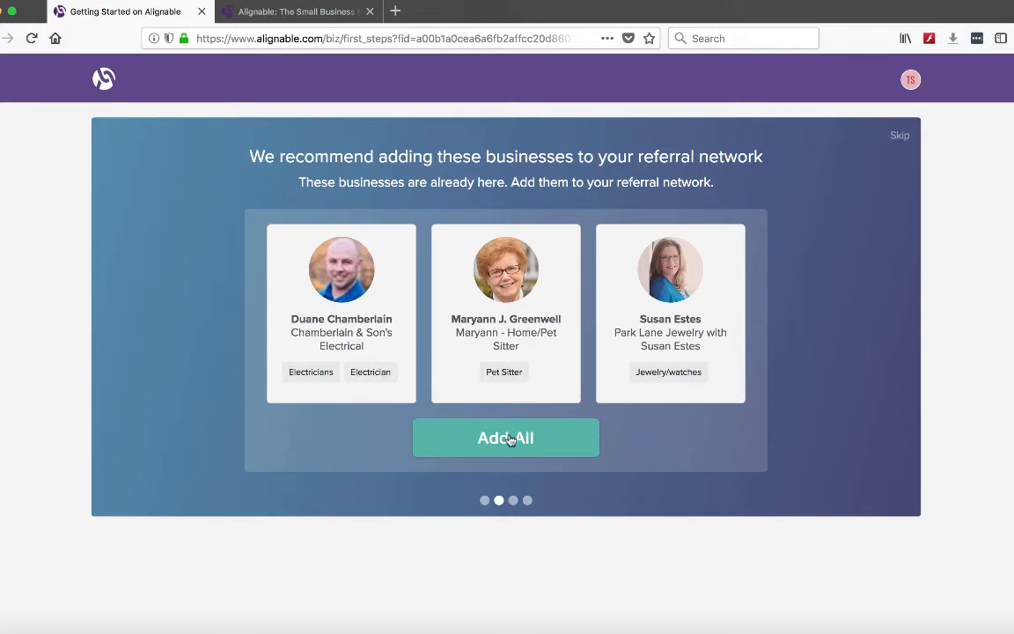
pyautogui.click(900, 136)
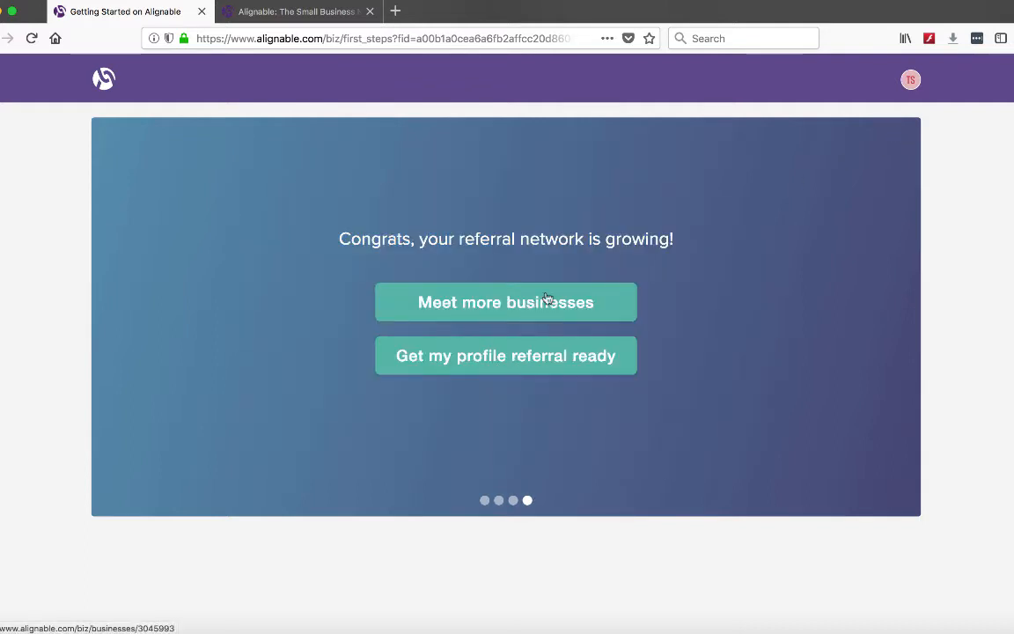
pyautogui.click(521, 364)
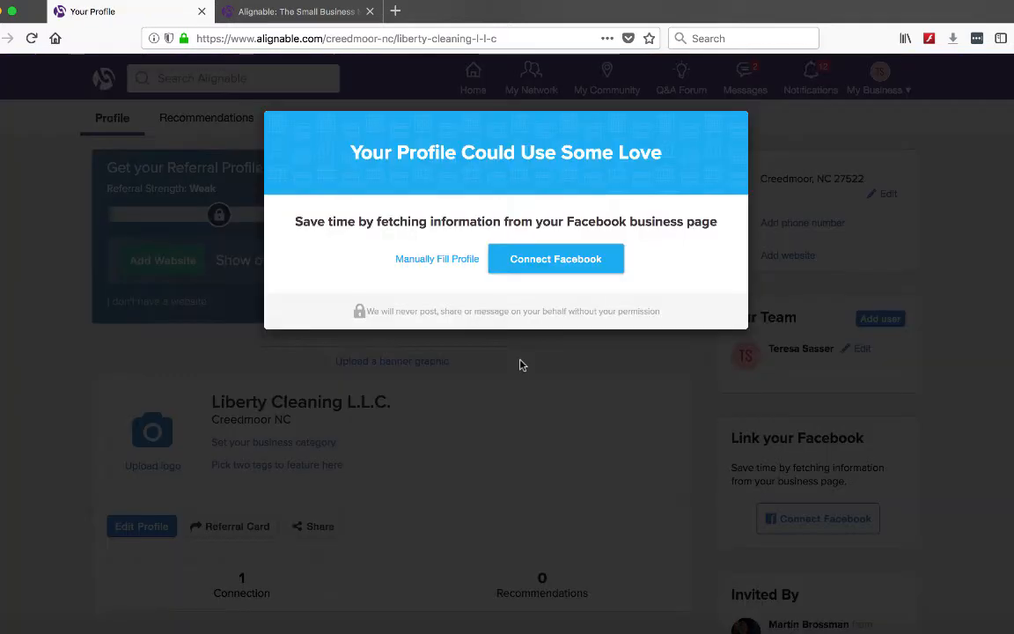
# Step: Connect Facebook to the profile, allow access, and link the Liberty Cleaning LLC page as the primary business page
pyautogui.click(556, 261)
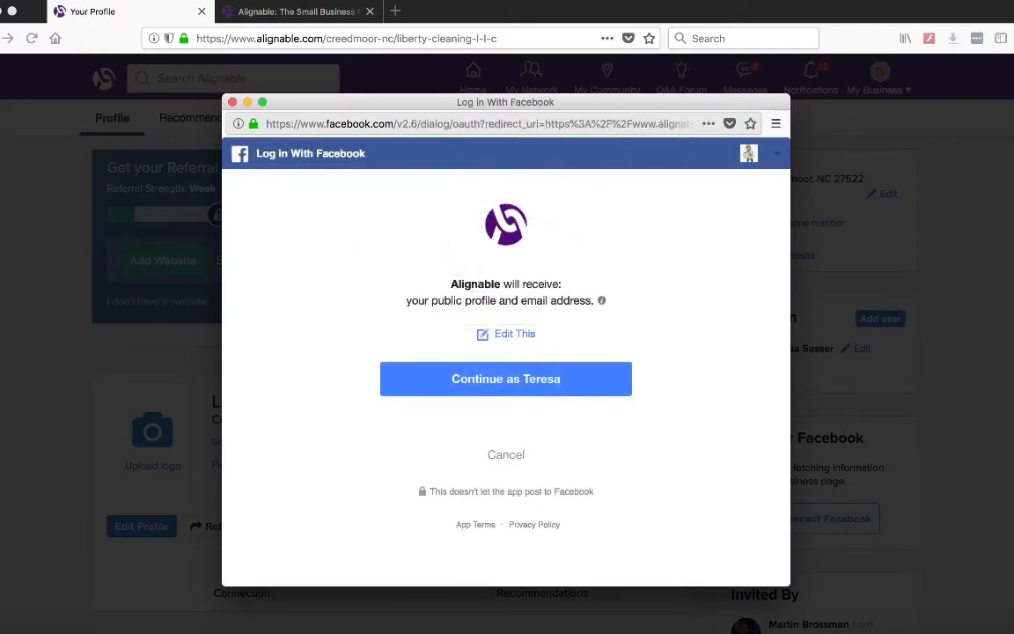
pyautogui.click(536, 385)
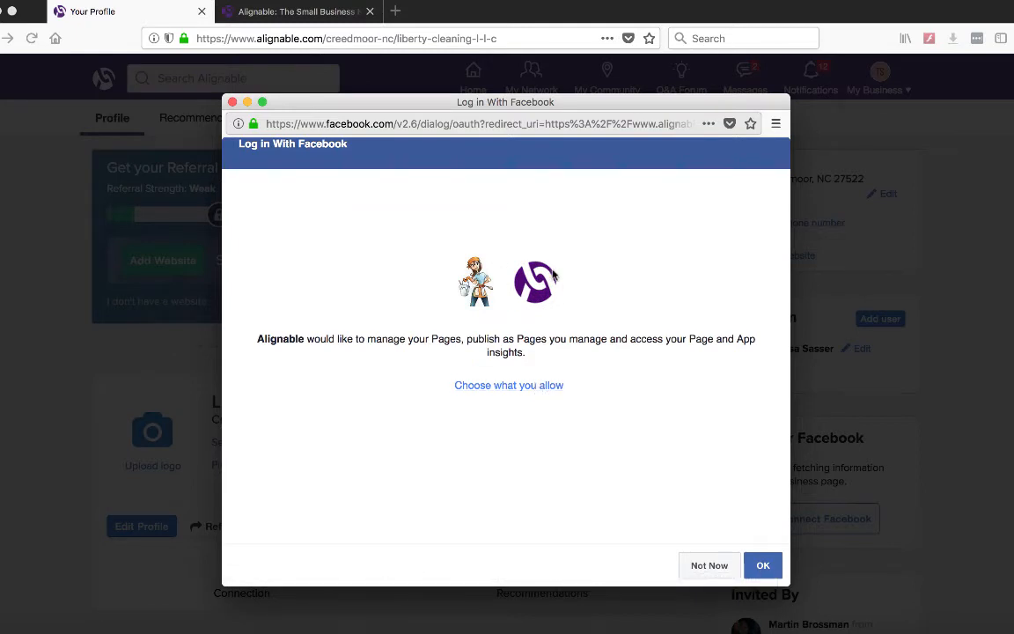
pyautogui.click(762, 566)
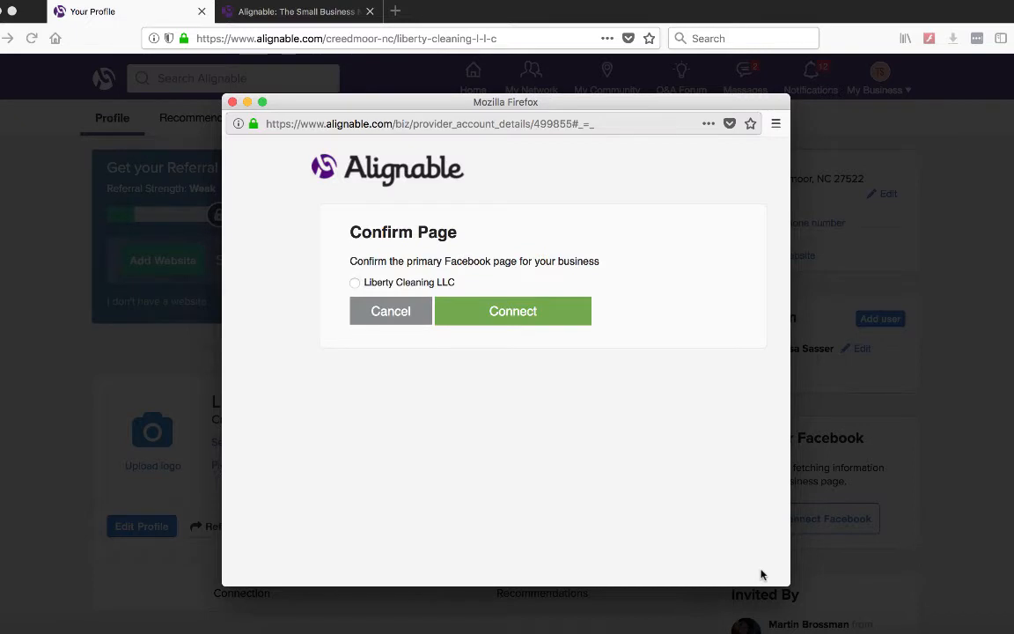
pyautogui.click(355, 283)
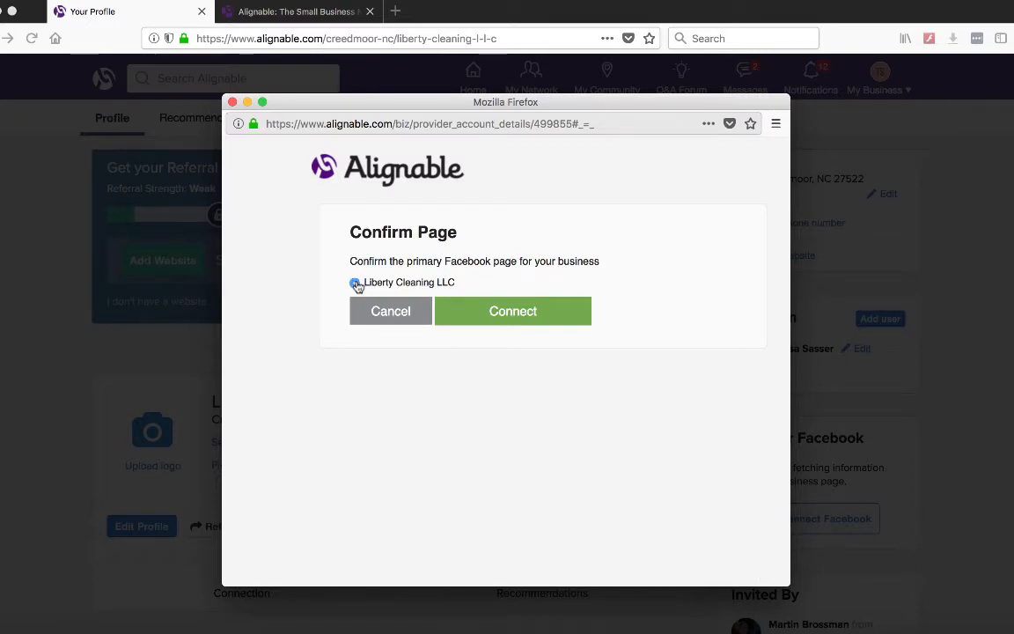
pyautogui.click(531, 312)
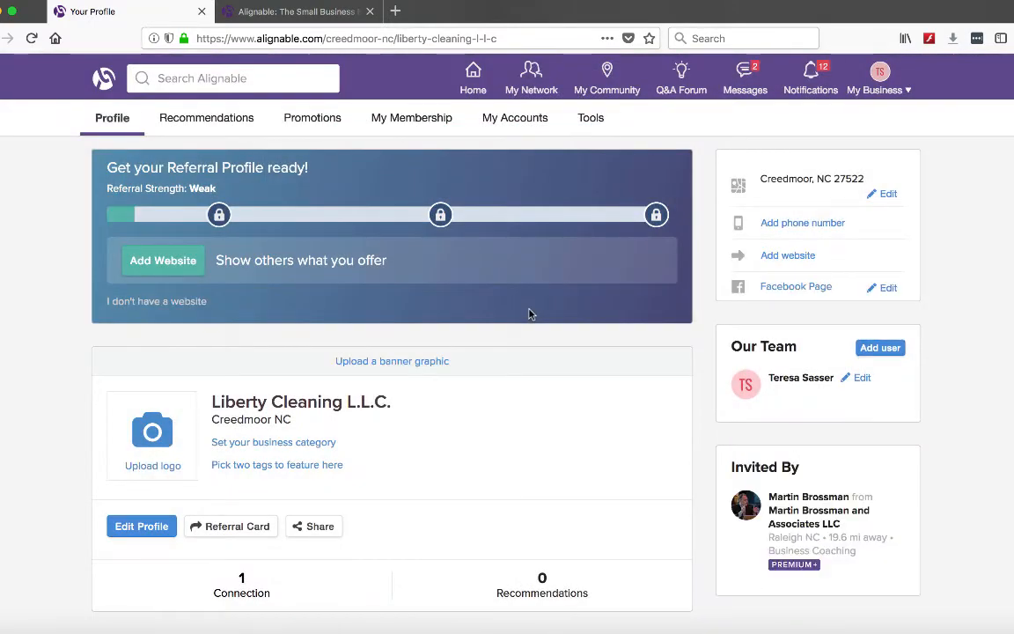
pyautogui.click(171, 264)
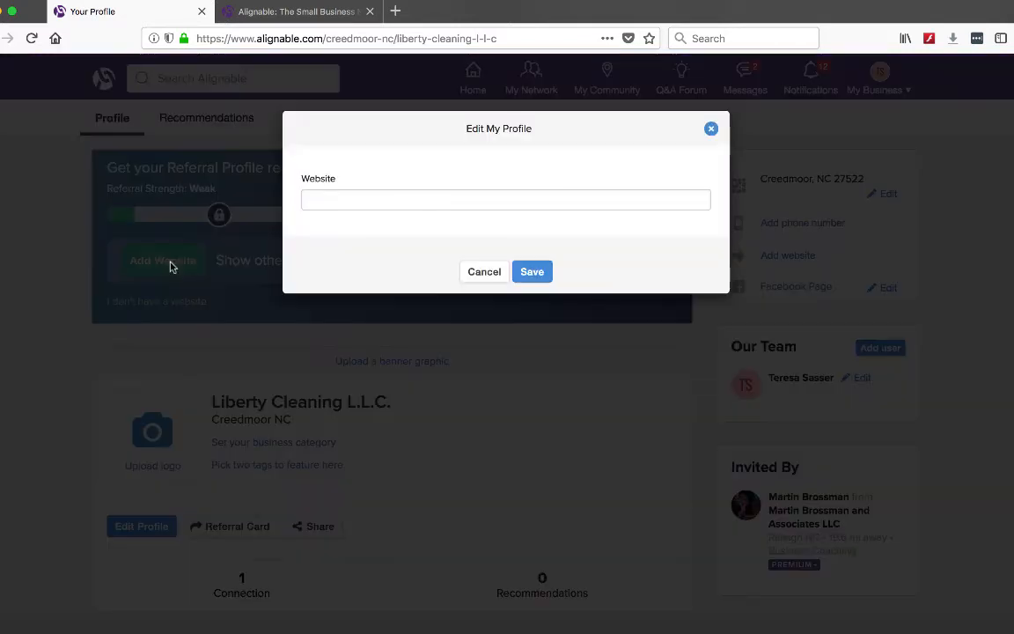
pyautogui.click(328, 198)
pyautogui.write('www')
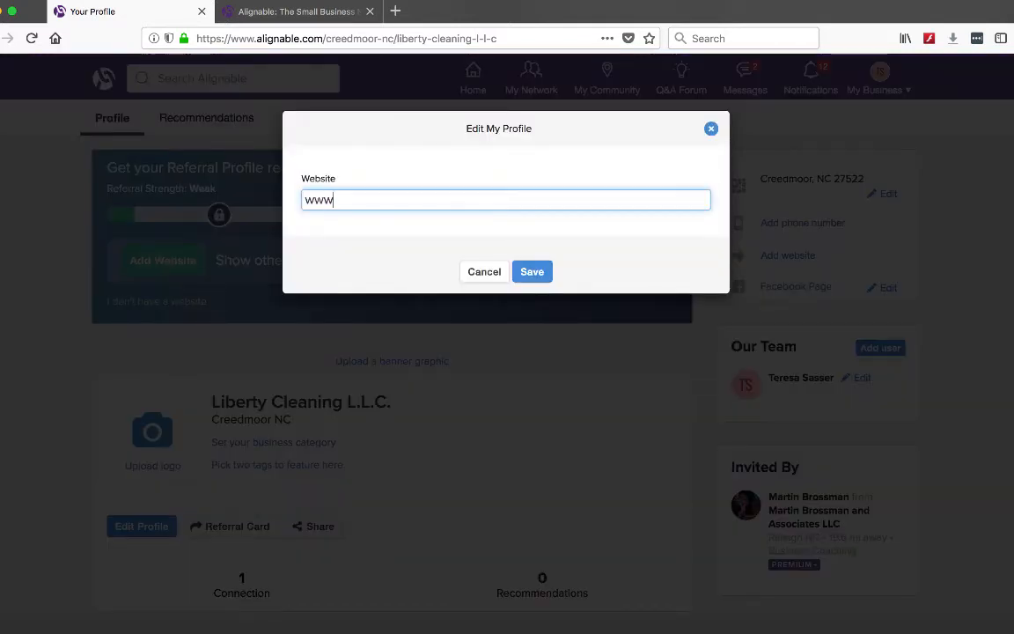
pyautogui.write('.libertycleaningllc.com')
pyautogui.click(534, 273)
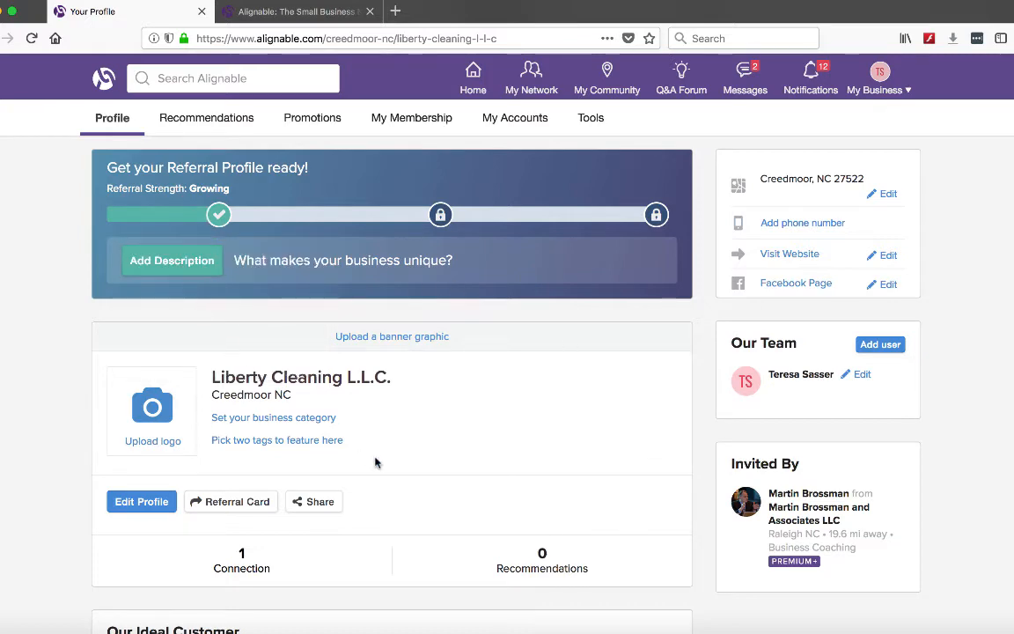
# Step: Add an About Us description about customized residential cleaning and the areas served, then save it
pyautogui.scroll(-2, 374, 462)
pyautogui.scroll(3, 376, 462)
pyautogui.click(163, 268)
pyautogui.write('I offer customized residential cleaning. I have been cleaning homes for over 12 years and personal references available upon request.')
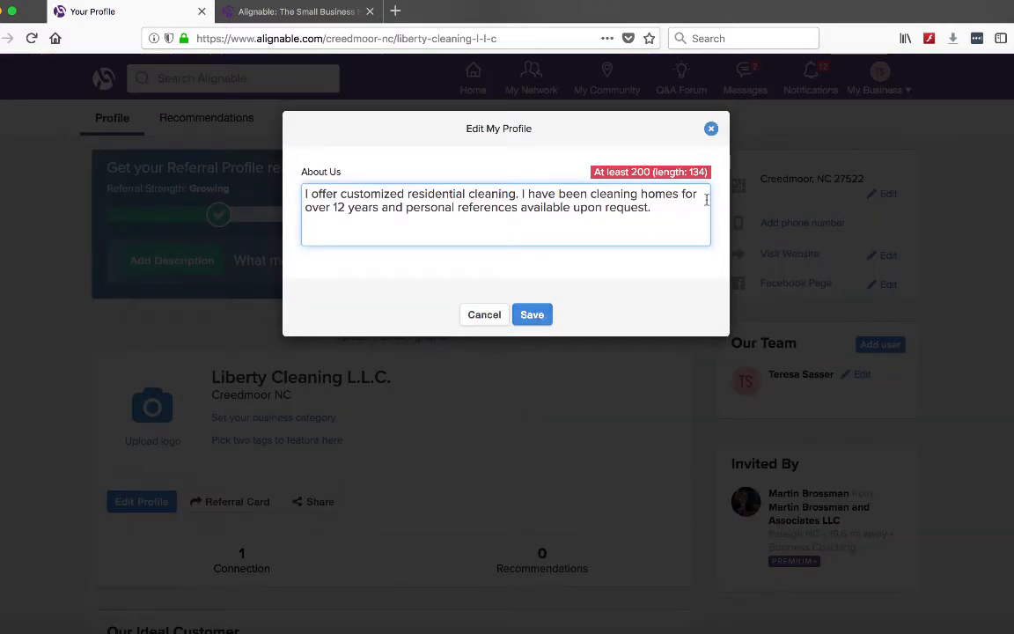
pyautogui.write('I serve Raleigh NC, Wake Forest NC, Creedmoor NC and surrounding area.')
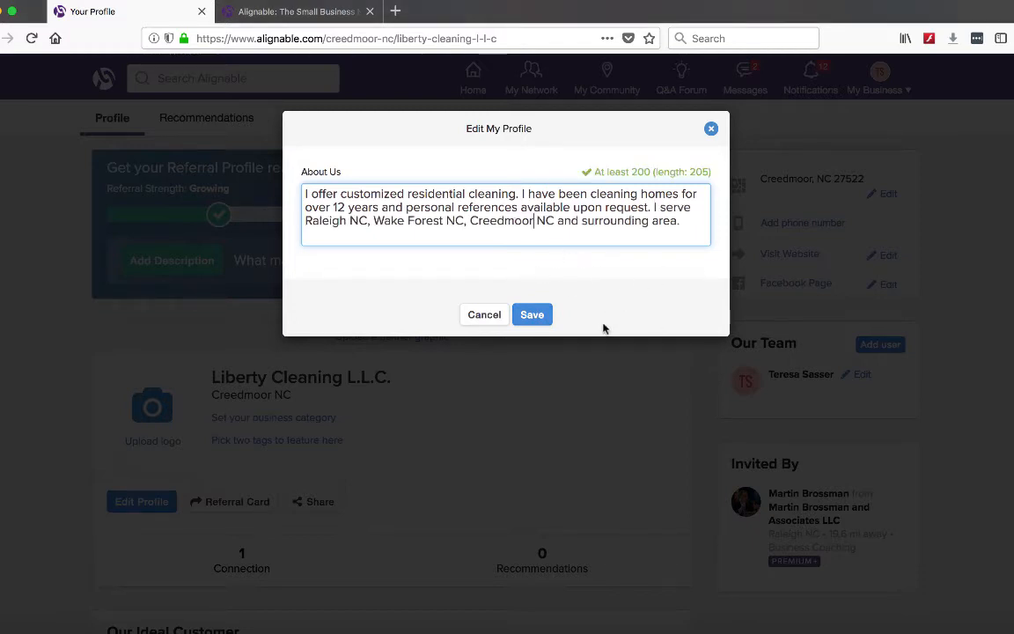
pyautogui.click(533, 315)
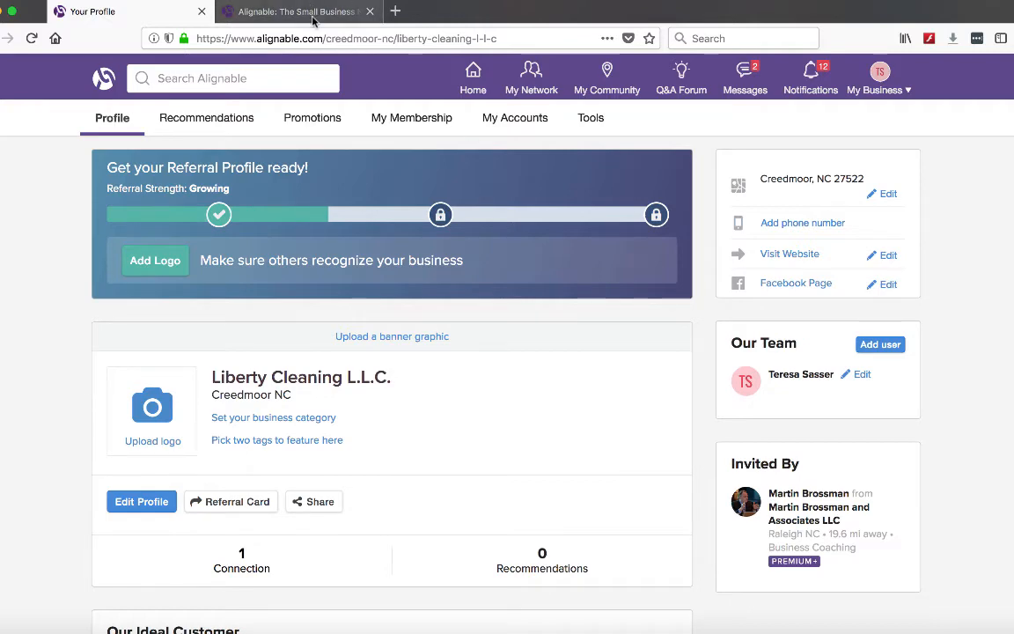
# Step: Start a logo upload and choose a photo from the Desktop folder as the logo image
pyautogui.click(139, 408)
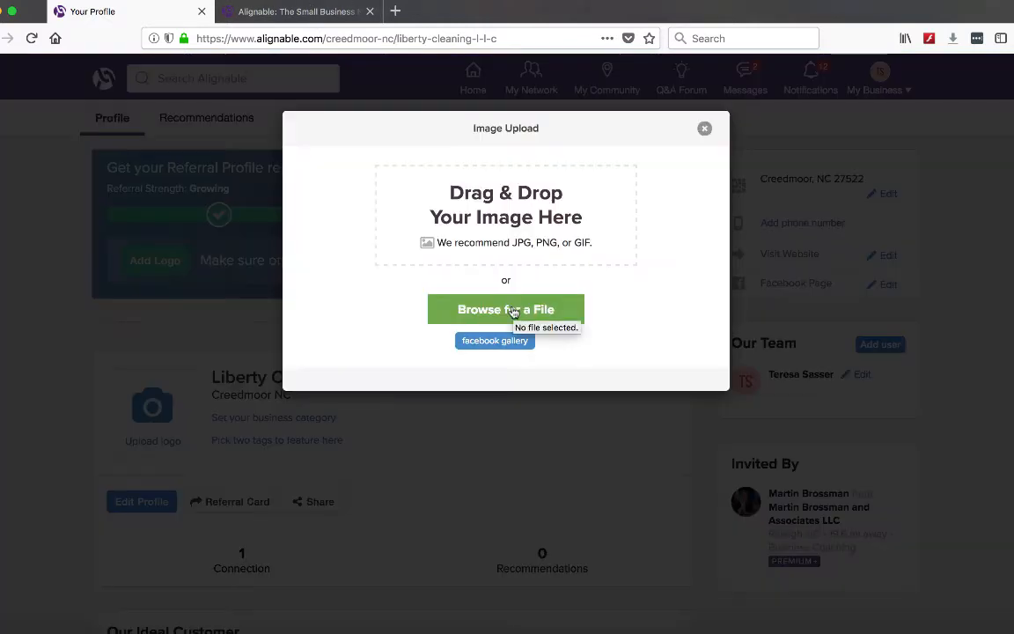
pyautogui.click(704, 129)
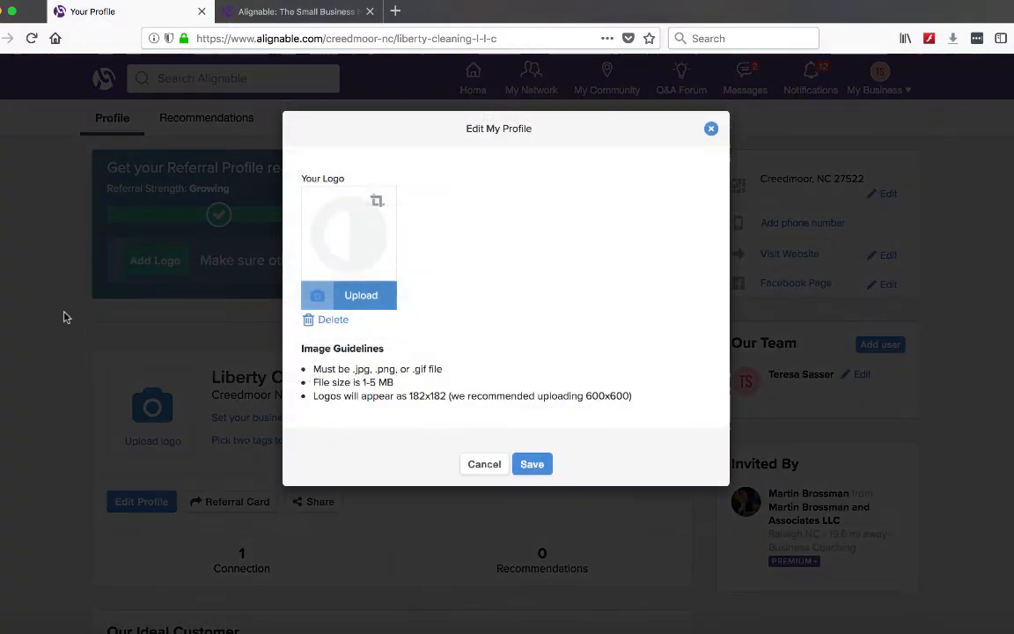
pyautogui.click(357, 299)
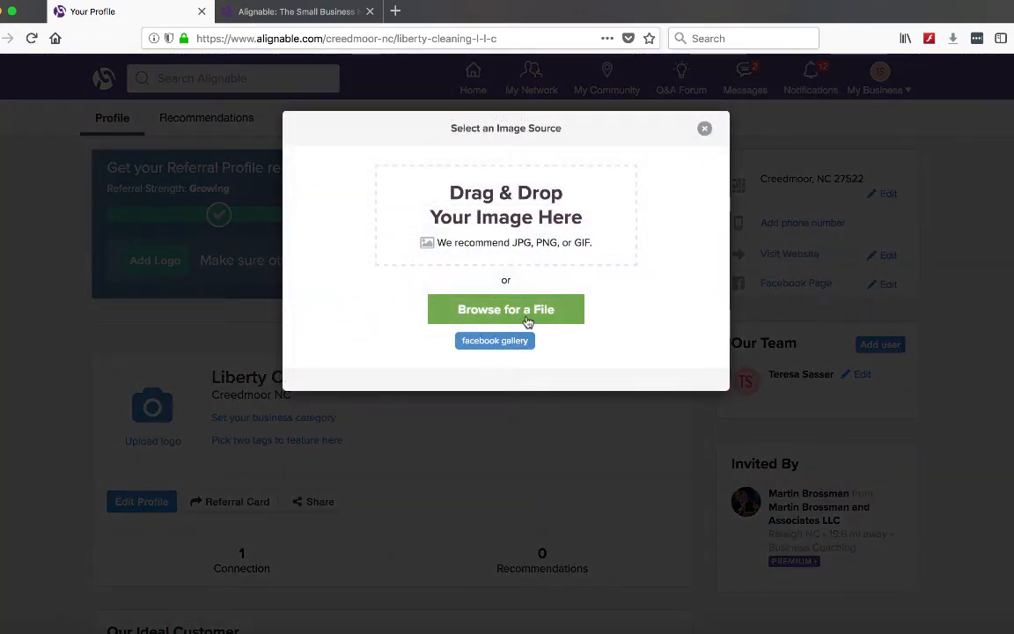
pyautogui.click(526, 319)
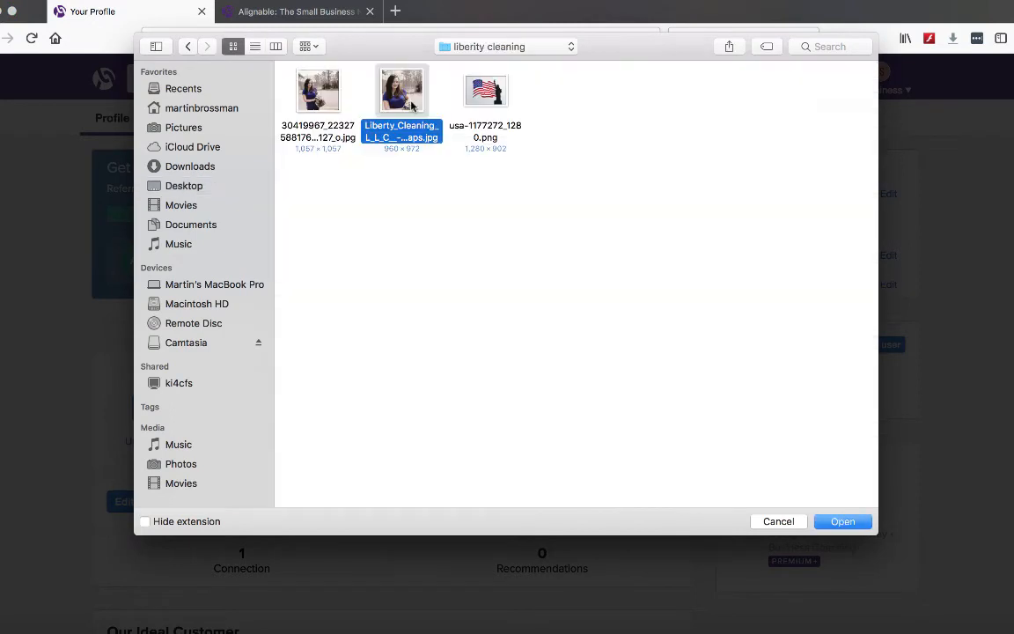
pyautogui.doubleClick(398, 93)
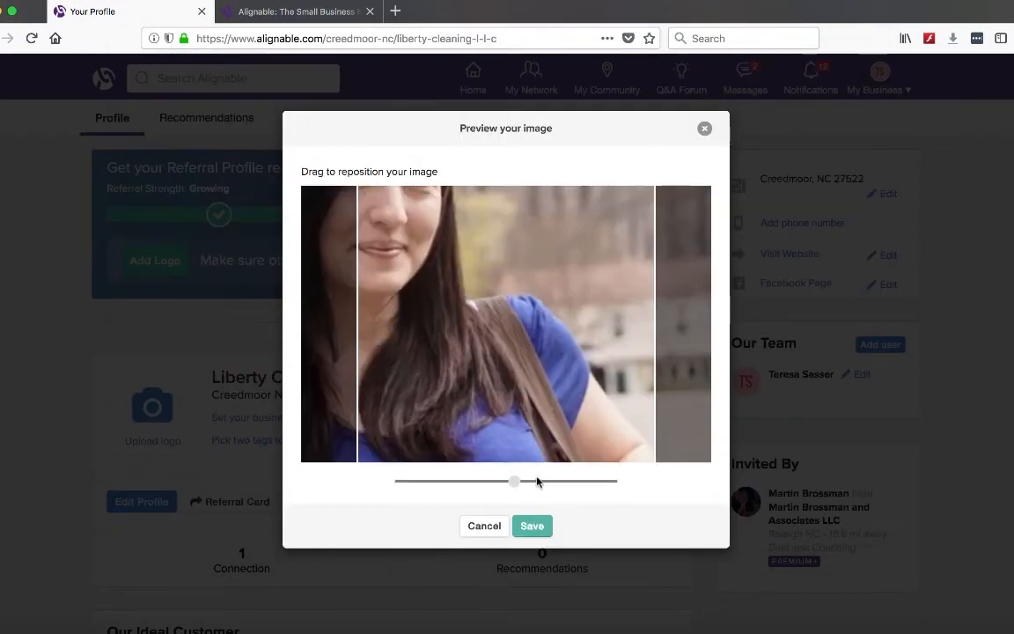
# Step: Zoom the logo image out fully, then save the preview and the profile logo
pyautogui.moveTo(513, 479); pyautogui.dragTo(384, 472)
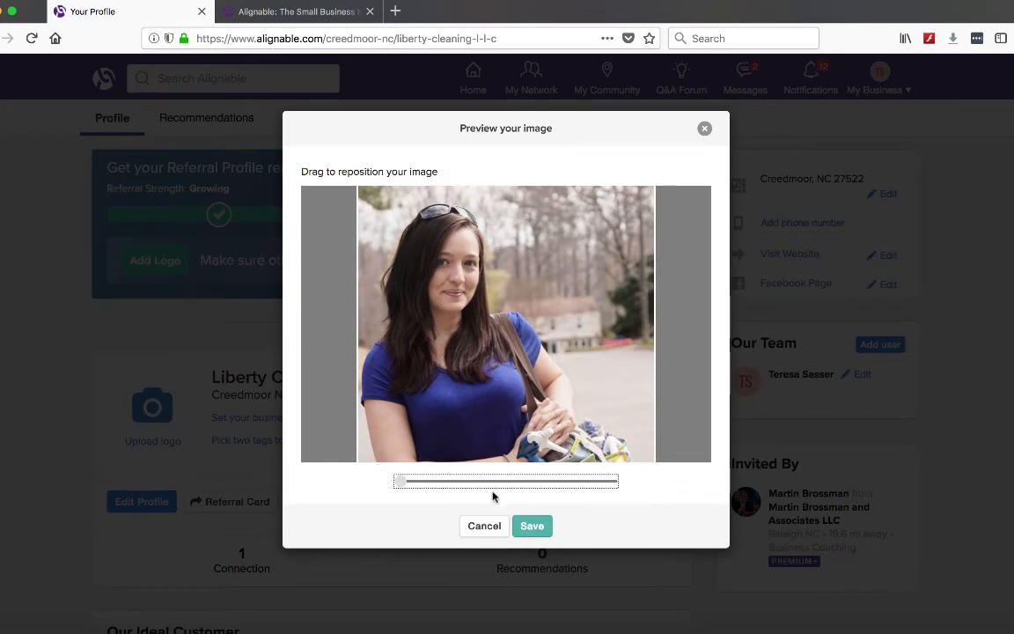
pyautogui.click(535, 528)
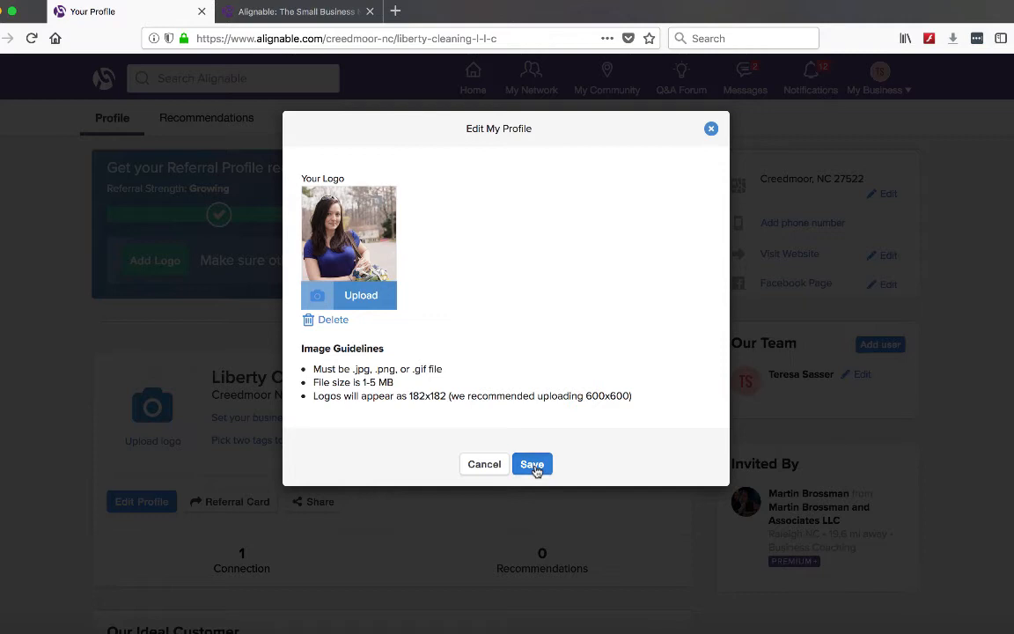
pyautogui.click(532, 464)
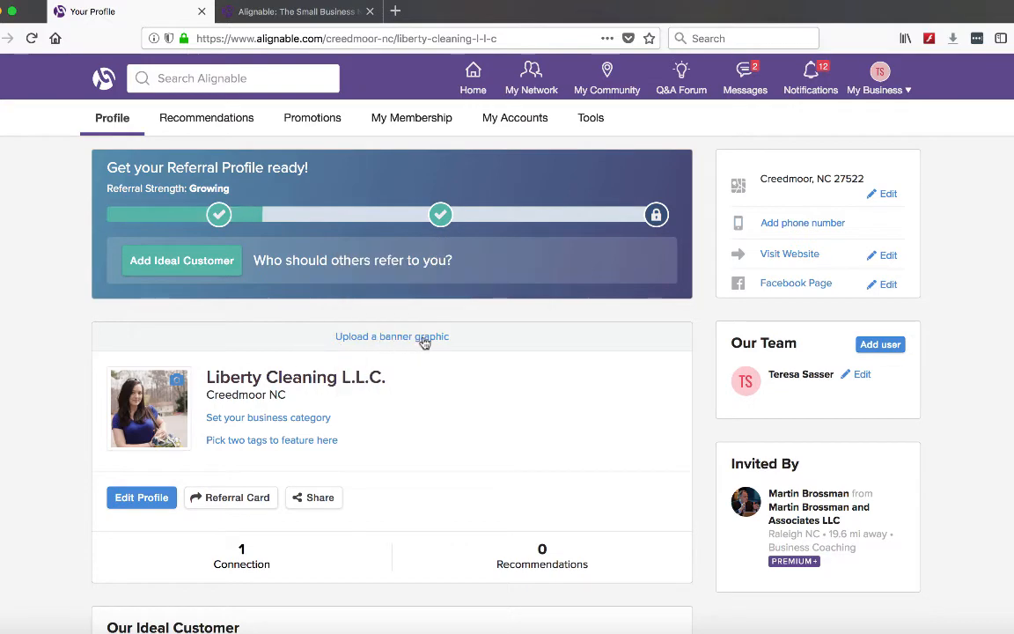
# Step: Start a banner upload and choose usa-1177272_1280.png from the liberty cleaning folder as the banner image
pyautogui.click(426, 342)
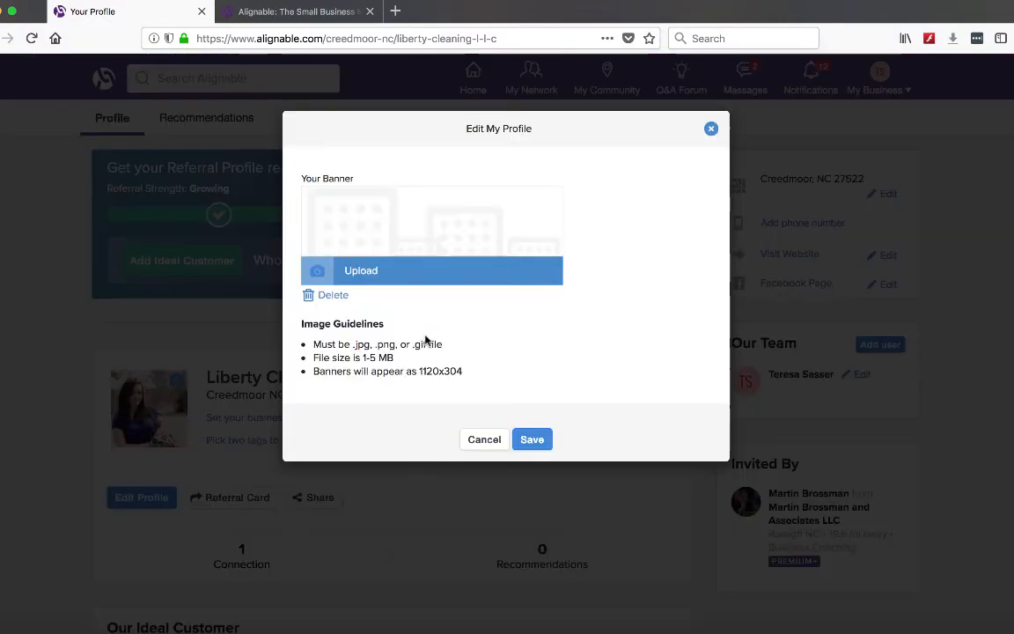
pyautogui.click(360, 278)
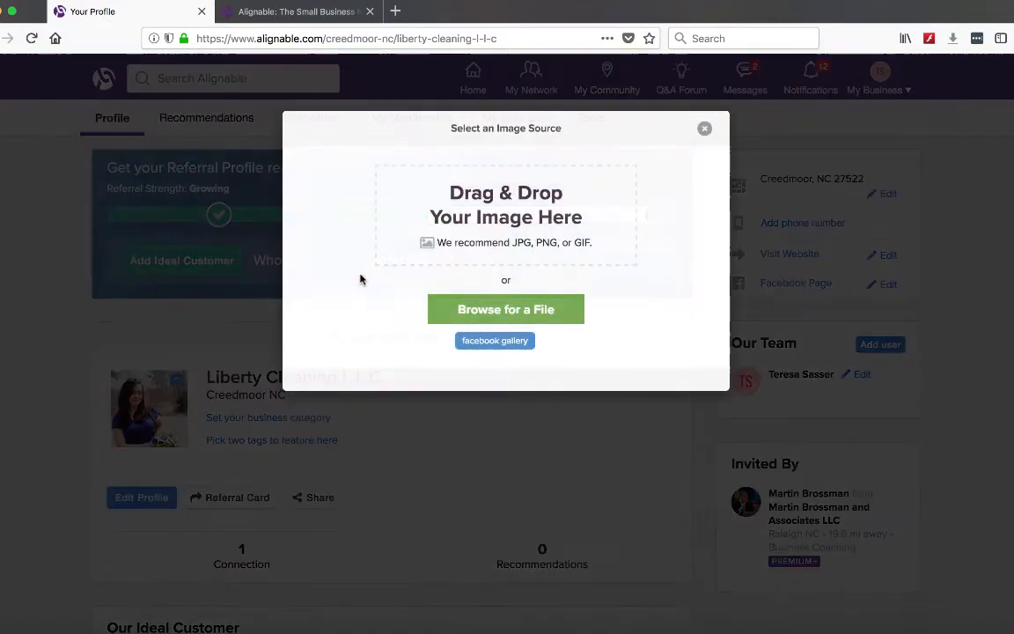
pyautogui.click(508, 309)
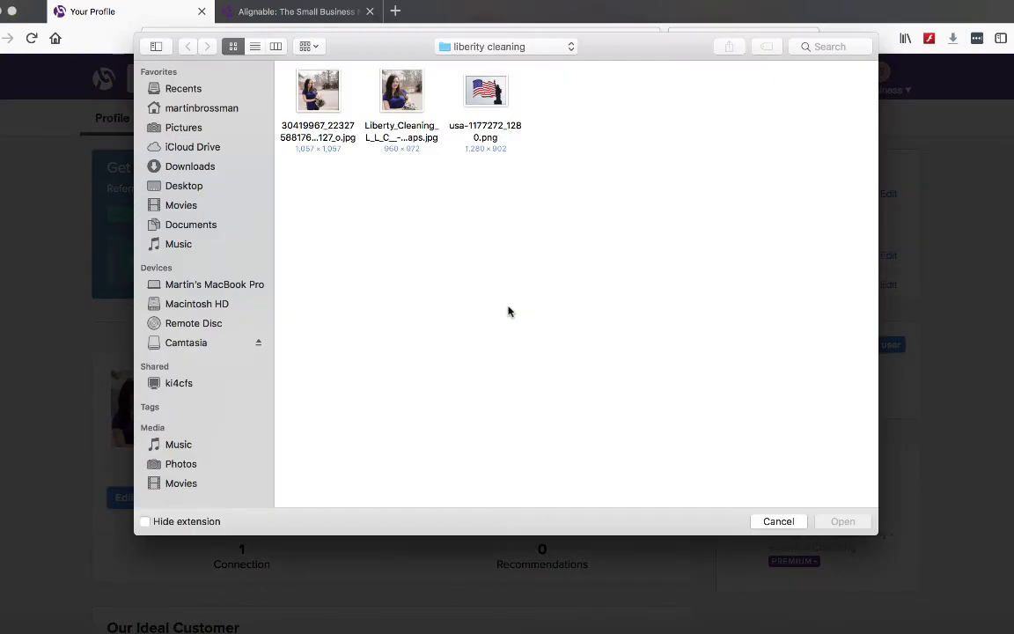
pyautogui.click(482, 91)
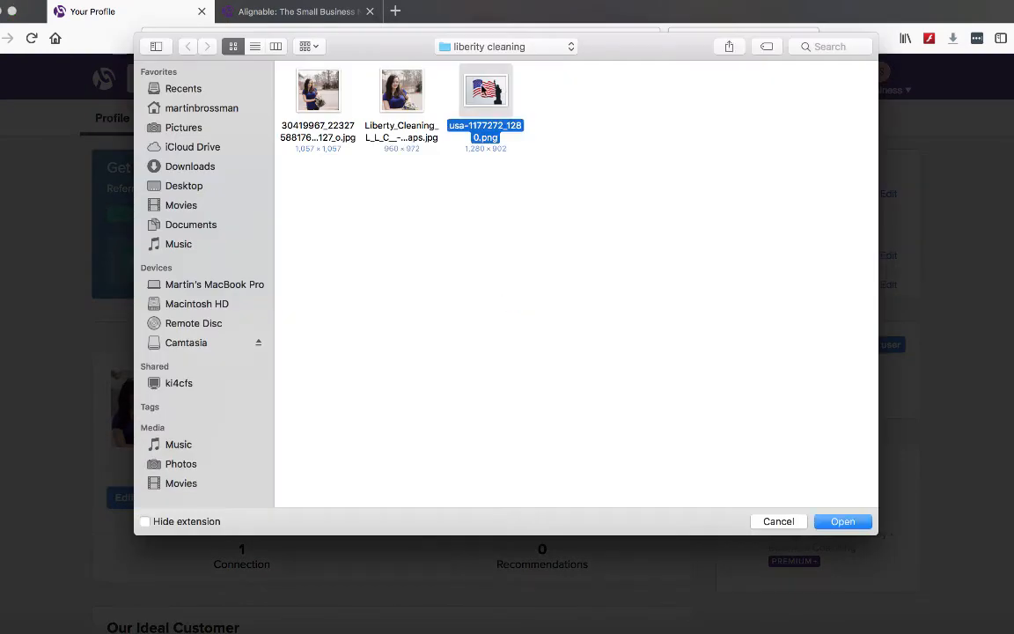
pyautogui.doubleClick(482, 90)
# Step: Zoom the banner image out fully, then save the preview and the profile banner
pyautogui.moveTo(519, 495); pyautogui.dragTo(346, 487)
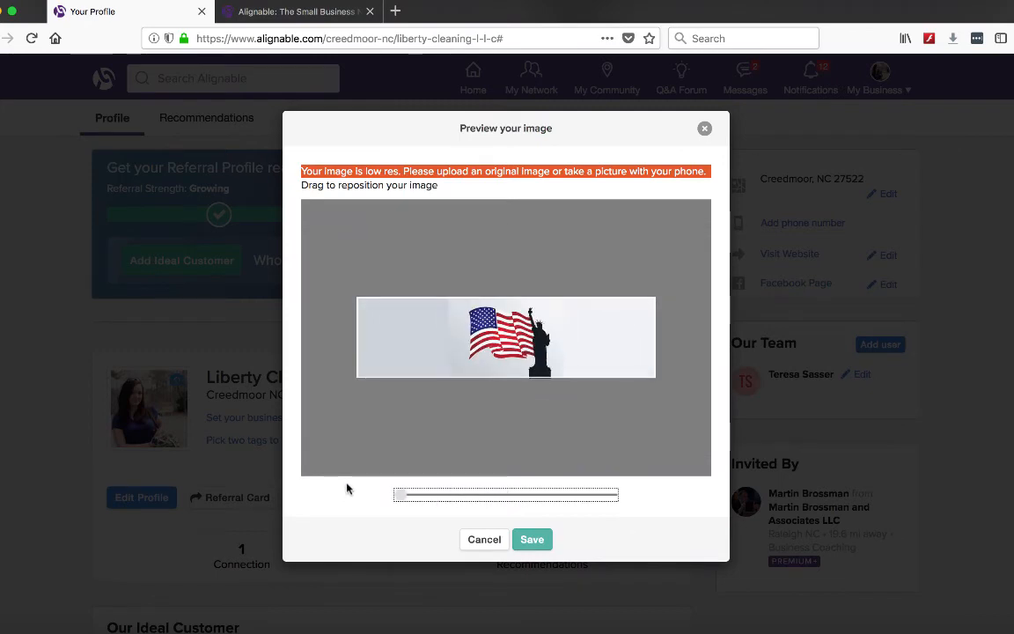
pyautogui.click(531, 543)
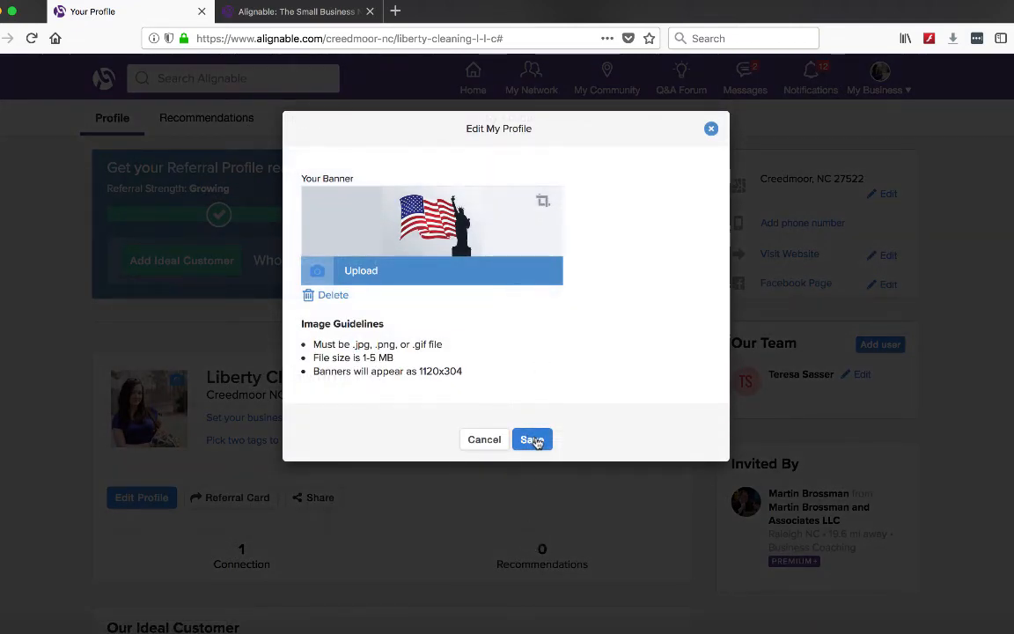
pyautogui.click(532, 439)
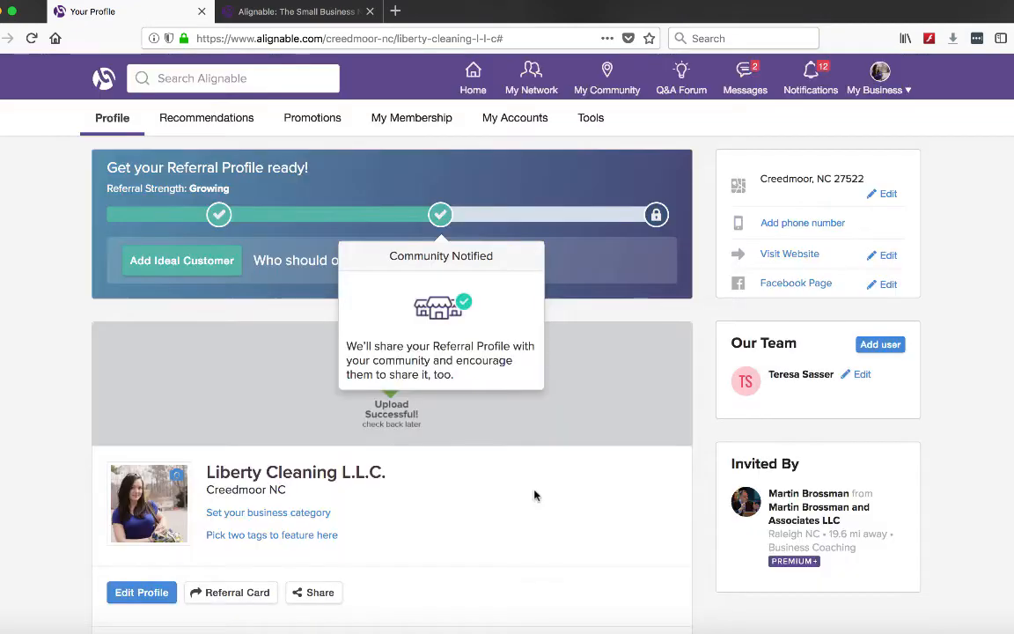
# Step: Add the ideal customer description "Homeowners that want personal touch and quality cleaning as well as move in and move out cleaning." and save it
pyautogui.click(204, 262)
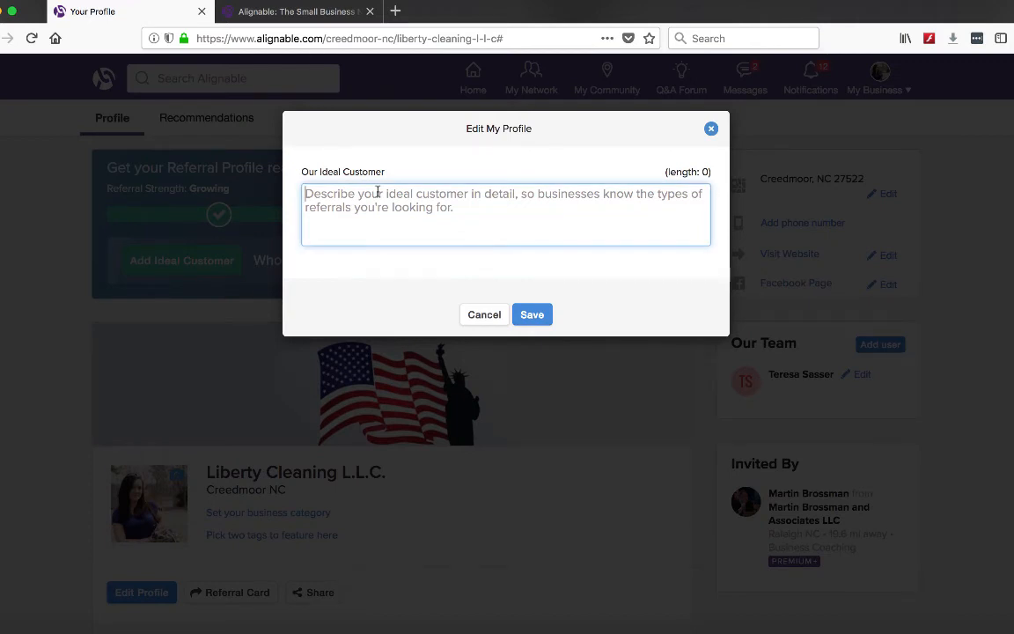
pyautogui.write('Homeowners that want personal touch and quality cleaning as well as move in and move out cleaning.')
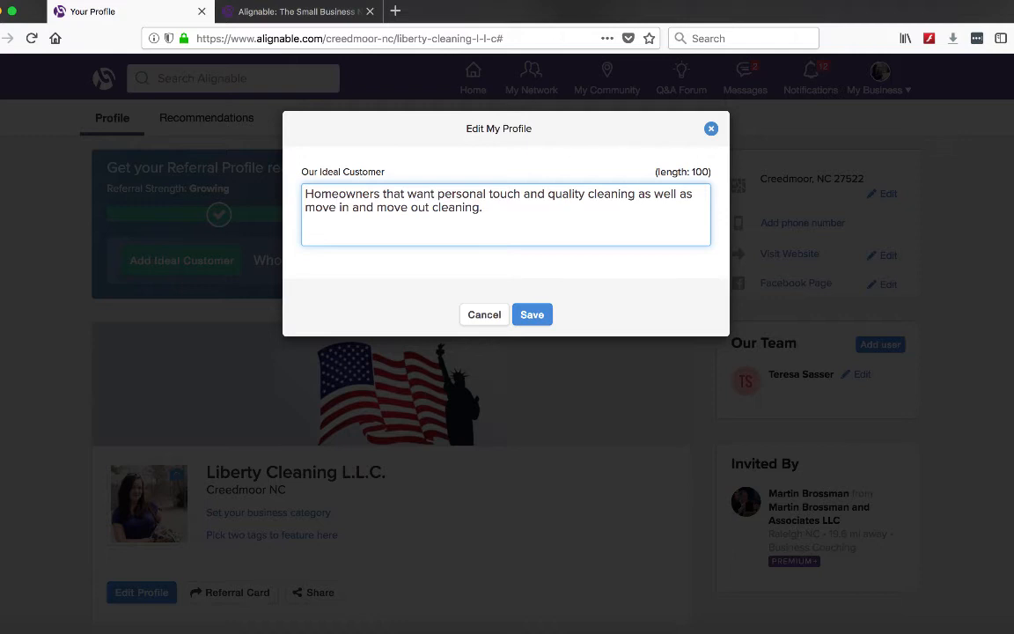
pyautogui.click(539, 317)
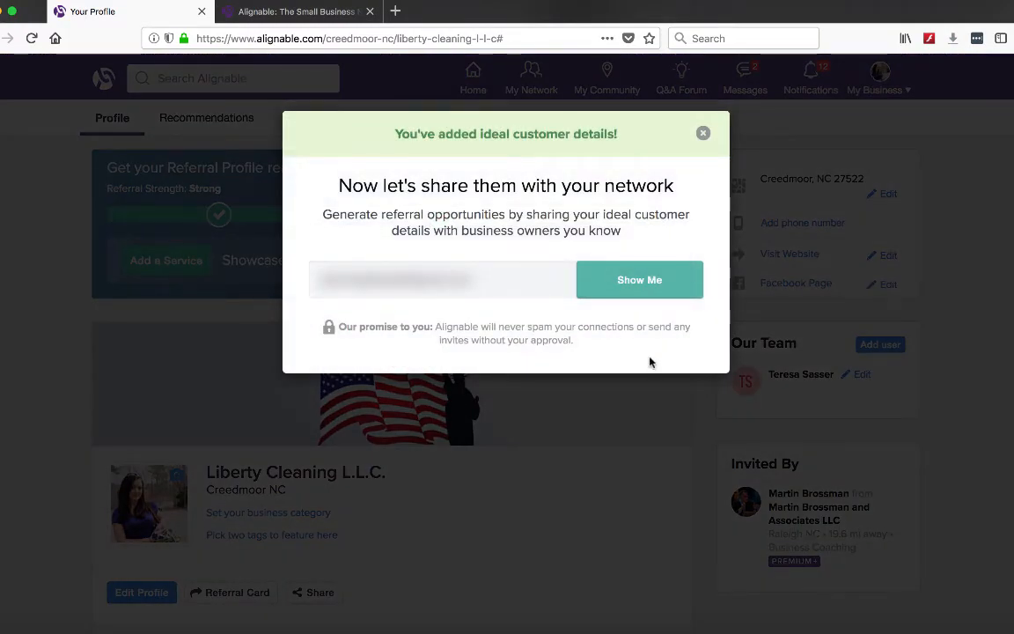
pyautogui.click(636, 430)
# Step: Open the business details and set the year established to 12
pyautogui.scroll(-4, 638, 430)
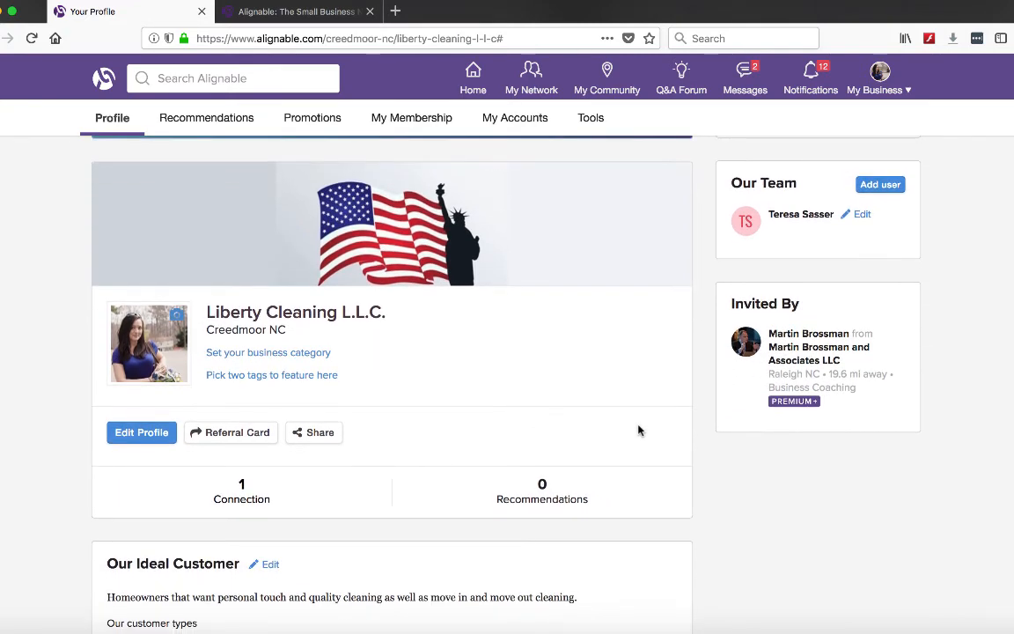
pyautogui.scroll(-5, 639, 430)
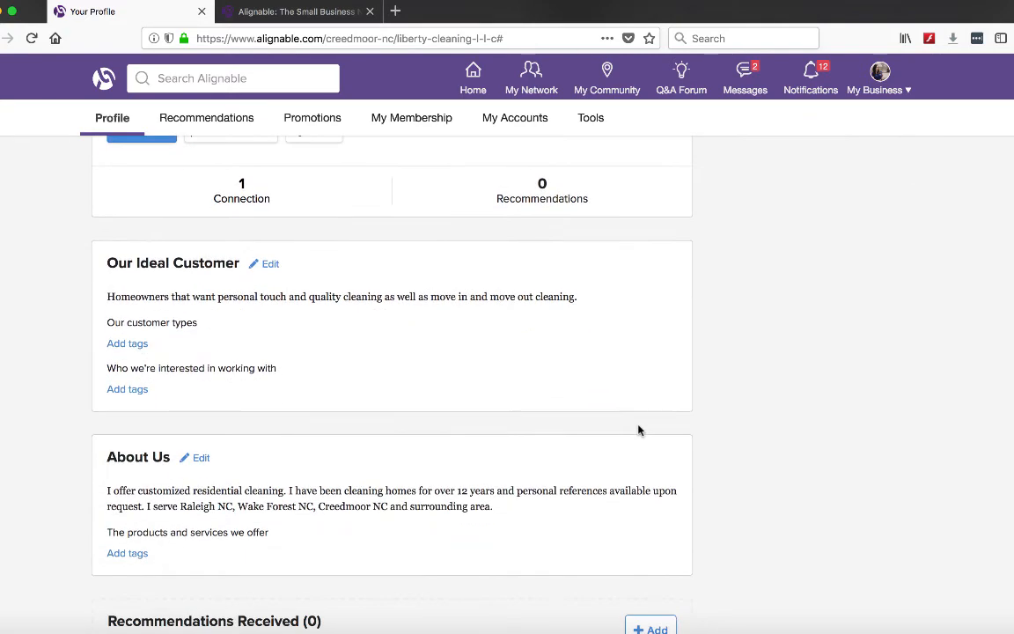
pyautogui.scroll(-1, 639, 431)
pyautogui.scroll(4, 246, 319)
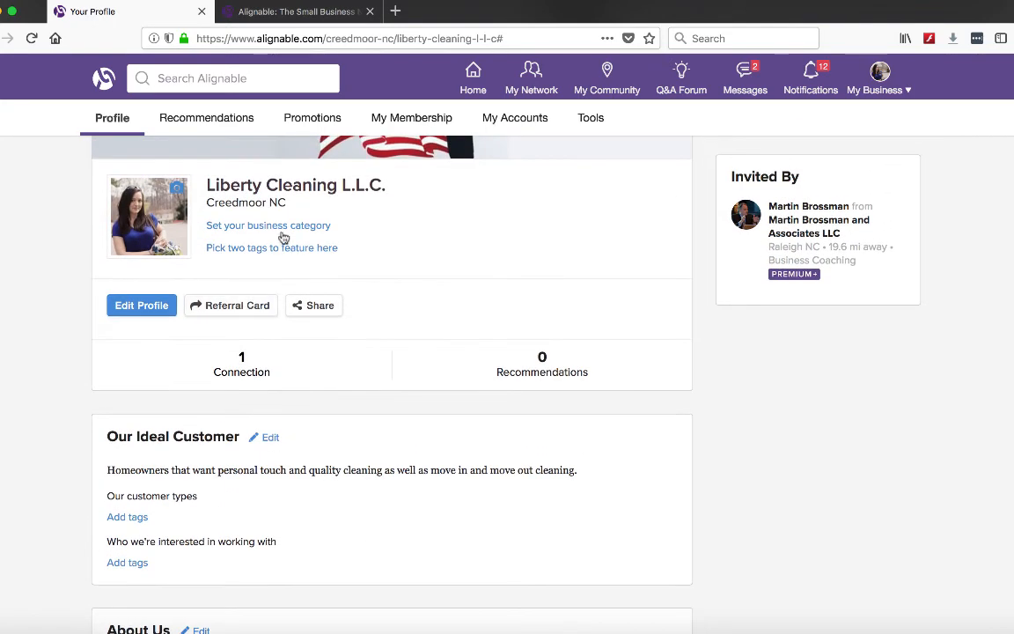
pyautogui.click(255, 225)
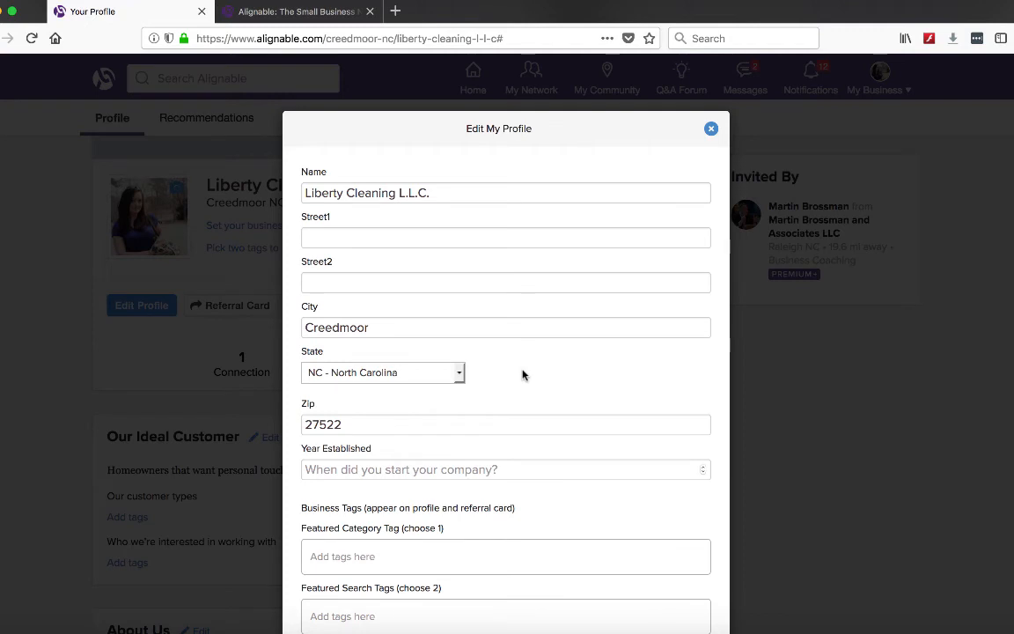
pyautogui.scroll(-3, 522, 375)
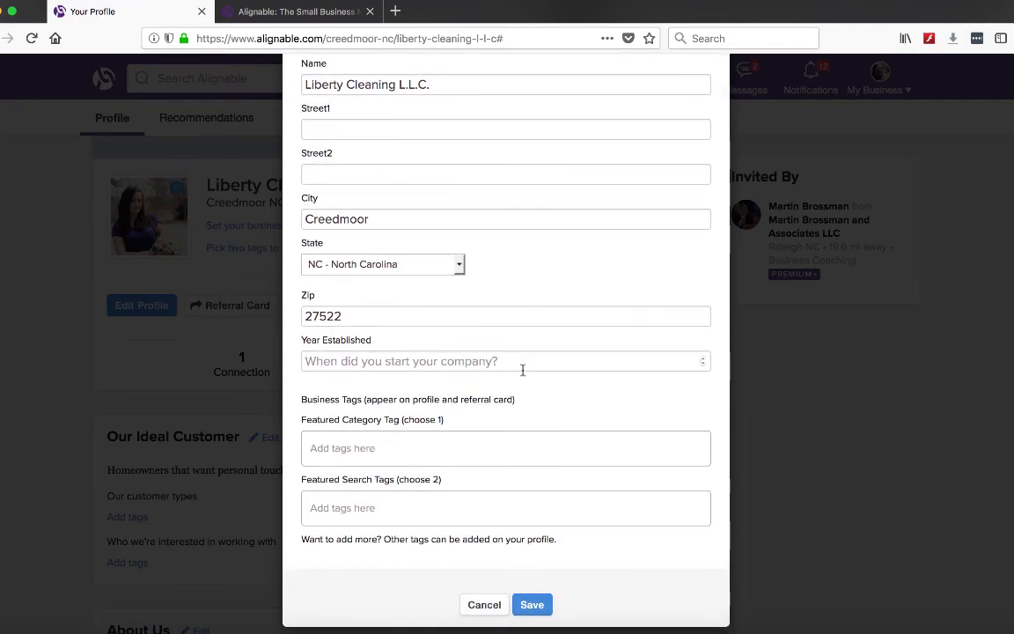
pyautogui.click(331, 338)
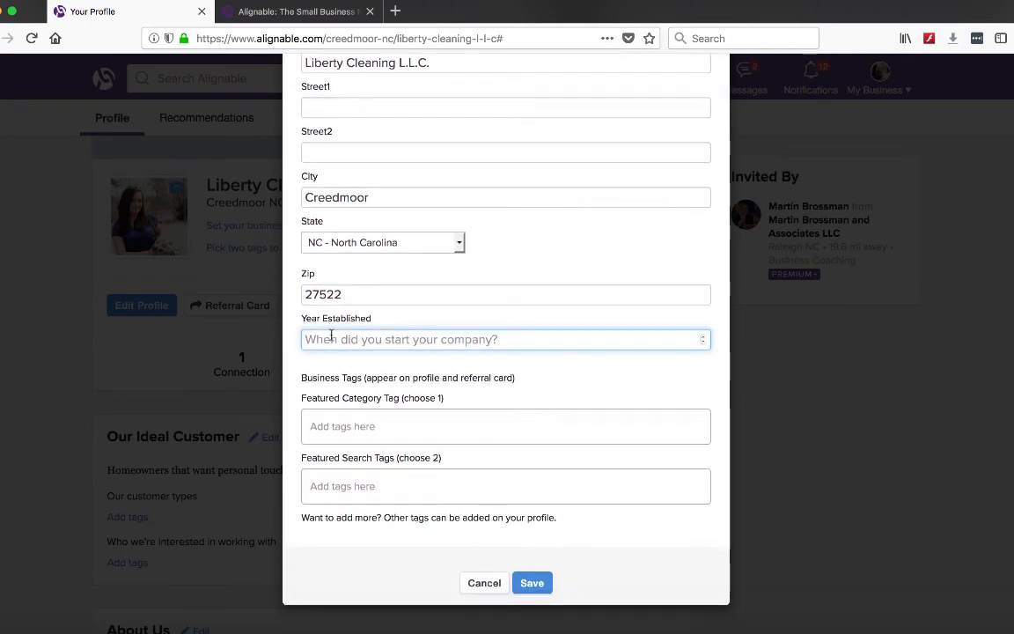
pyautogui.write('12 years')
# Step: Set the featured category tag to Home Cleaning and save the business details
pyautogui.click(400, 433)
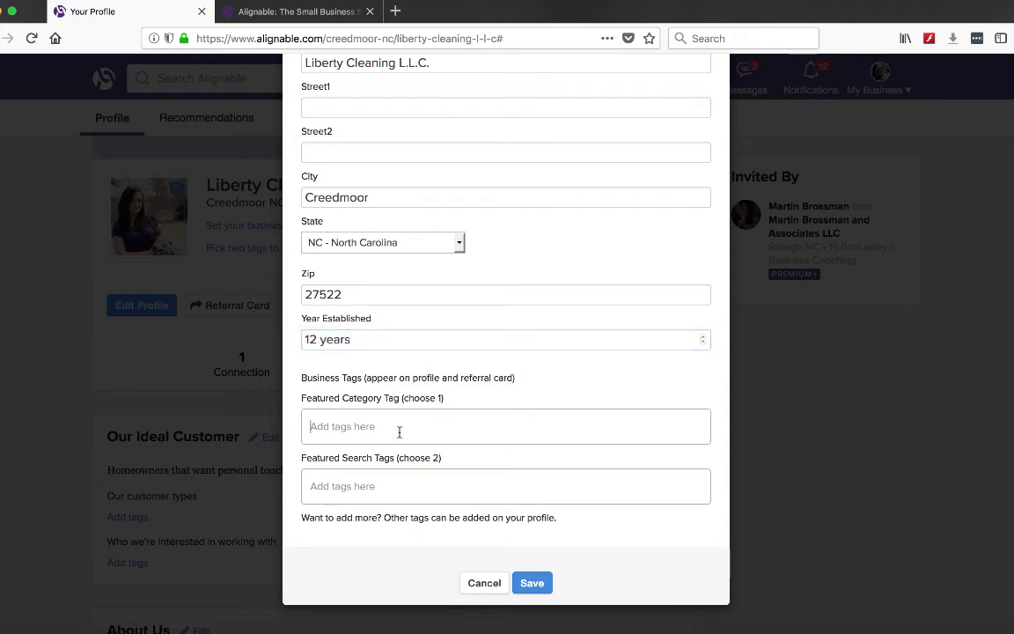
pyautogui.write('House C')
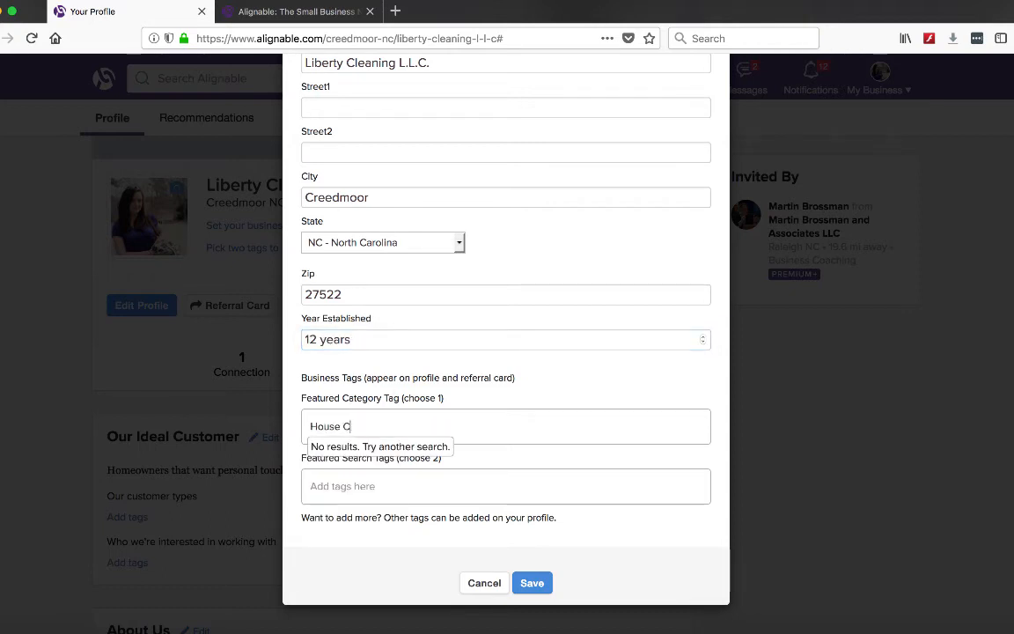
pyautogui.press('BackSpace')
pyautogui.press('BackSpace')
pyautogui.press('BackSpace')
pyautogui.press('BackSpace')
pyautogui.press('BackSpace')
pyautogui.write('Home ')
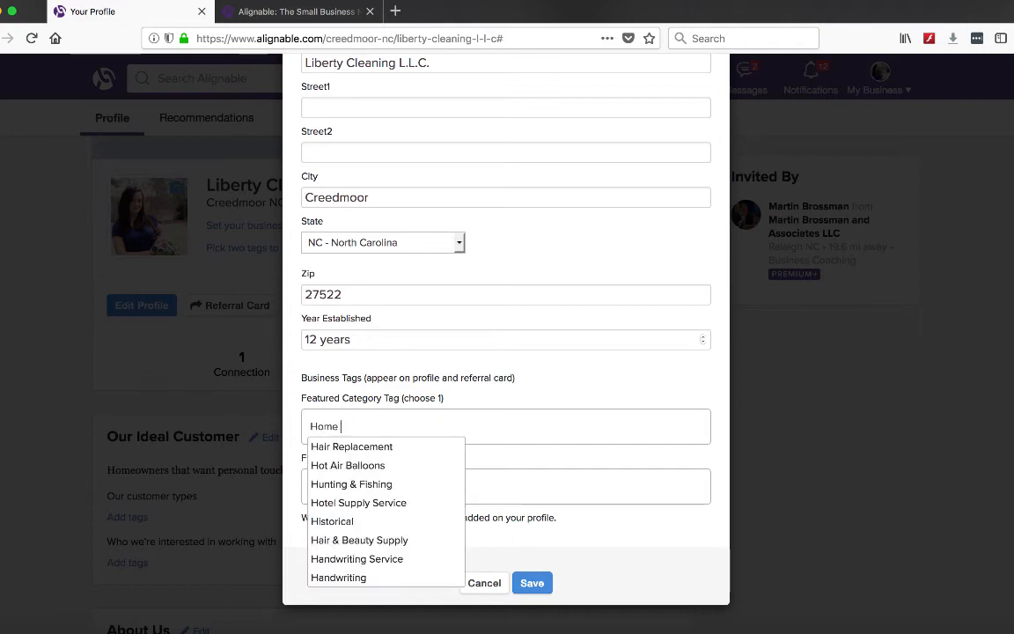
pyautogui.write('c')
pyautogui.press('BackSpace')
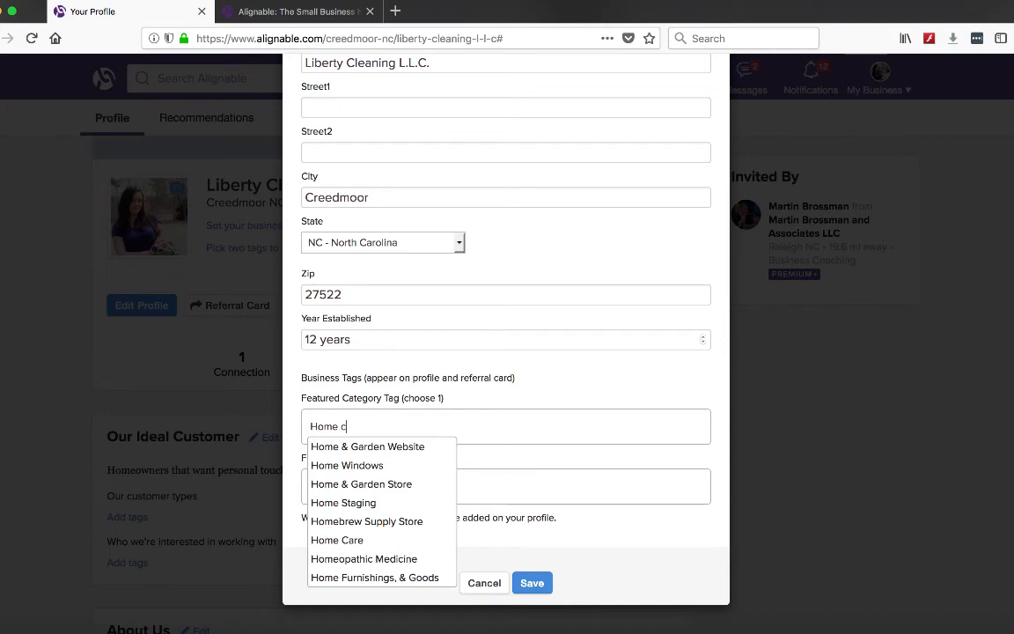
pyautogui.write('c')
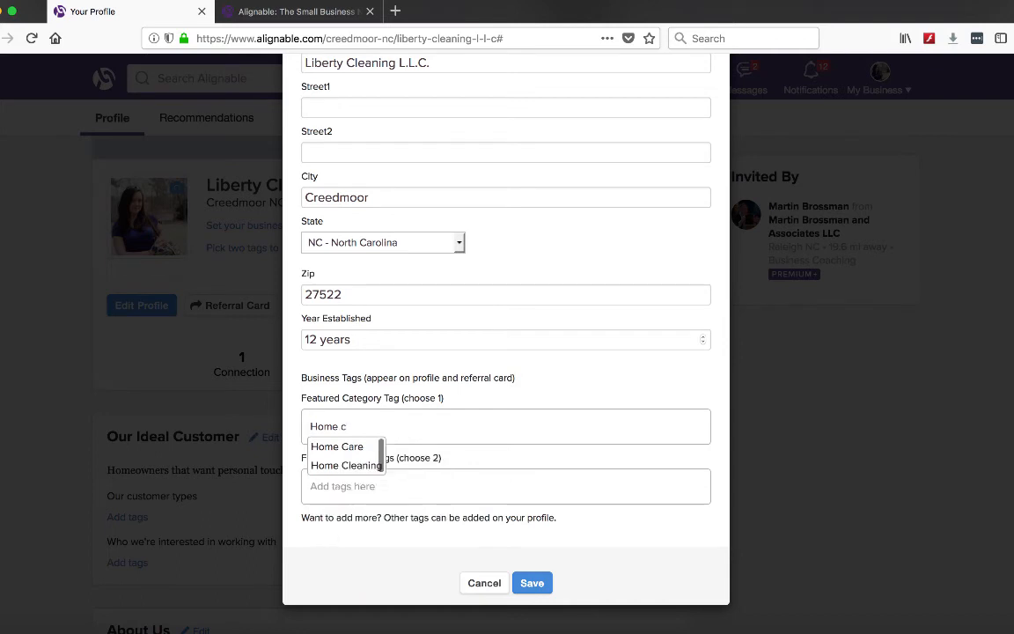
pyautogui.click(356, 465)
pyautogui.click(532, 583)
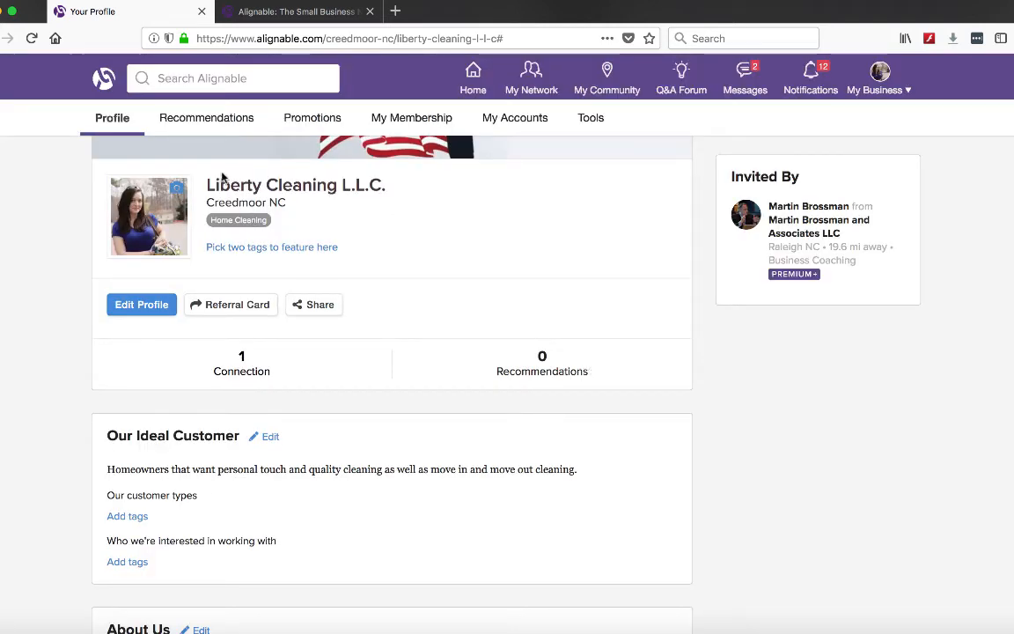
pyautogui.scroll(-1, 462, 272)
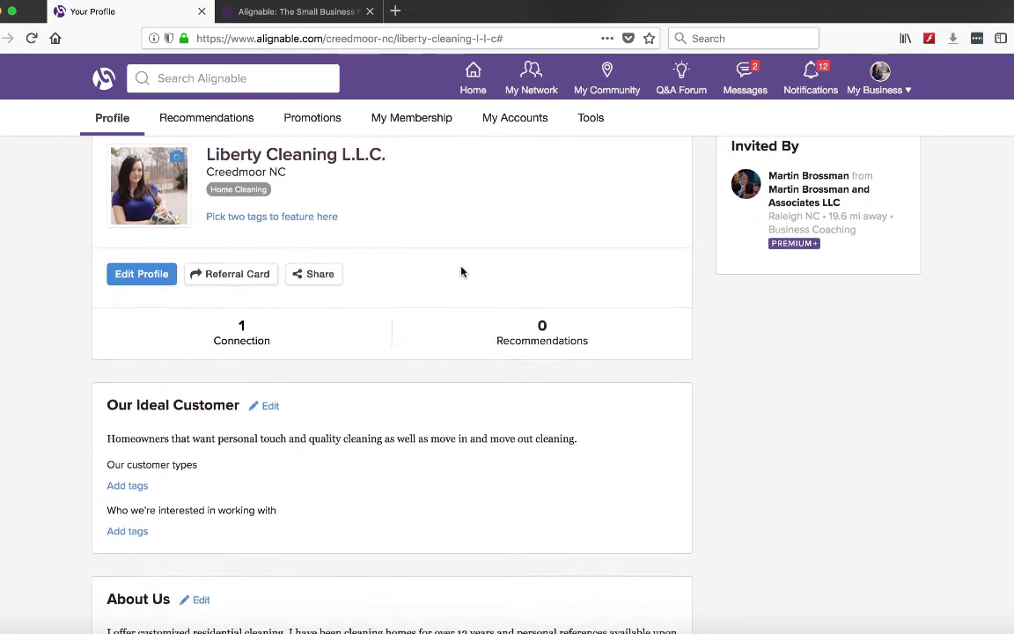
pyautogui.click(300, 205)
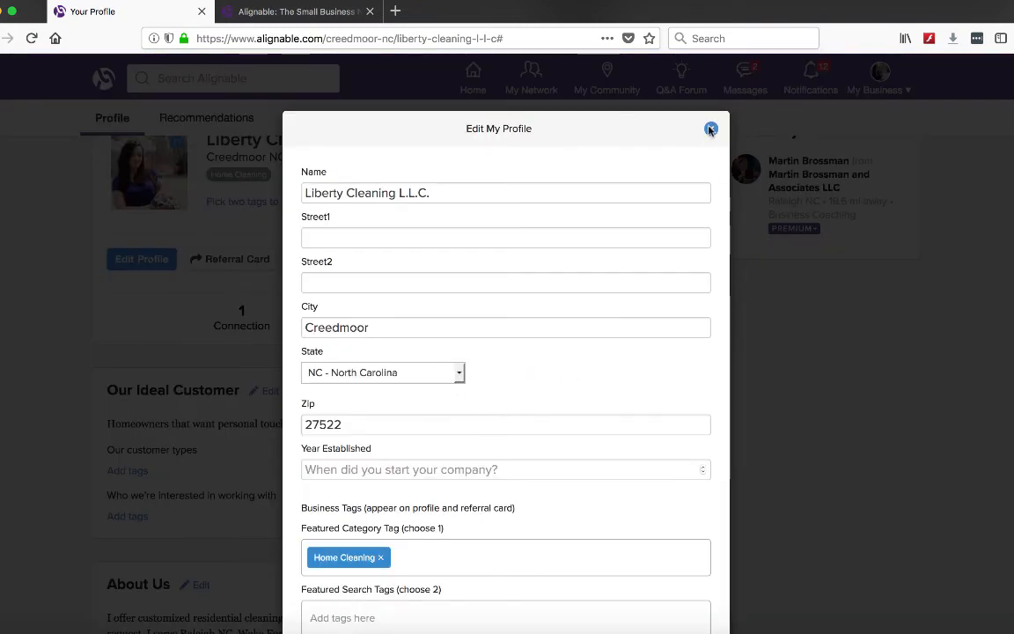
pyautogui.scroll(-3, 834, 337)
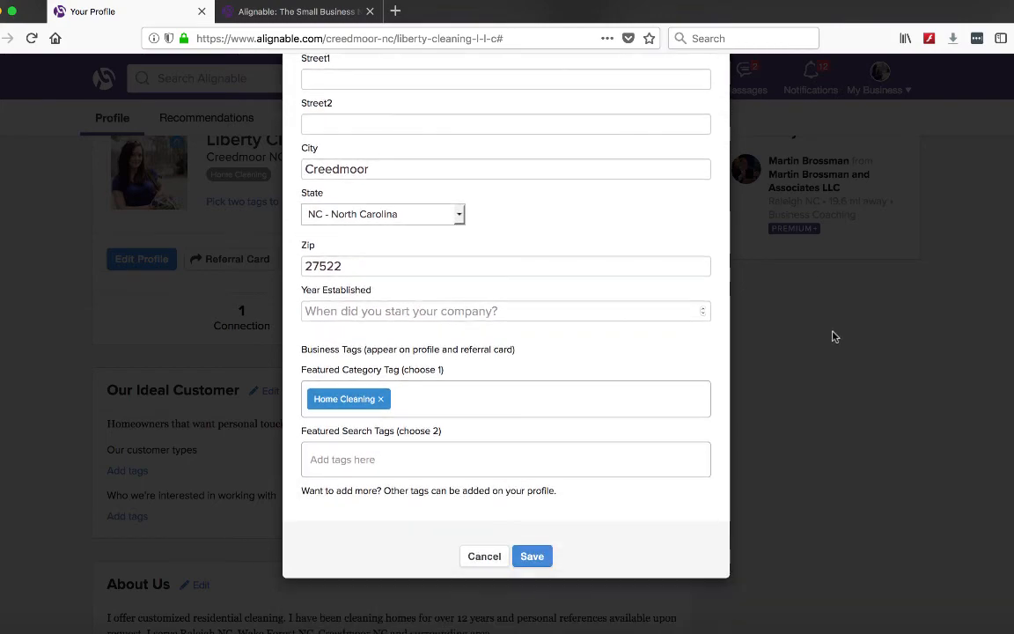
pyautogui.click(526, 561)
# Step: Add a product or service titled House Clearning with the description "I offer customized residential cleaning."
pyautogui.scroll(-3, 525, 565)
pyautogui.scroll(-10, 527, 565)
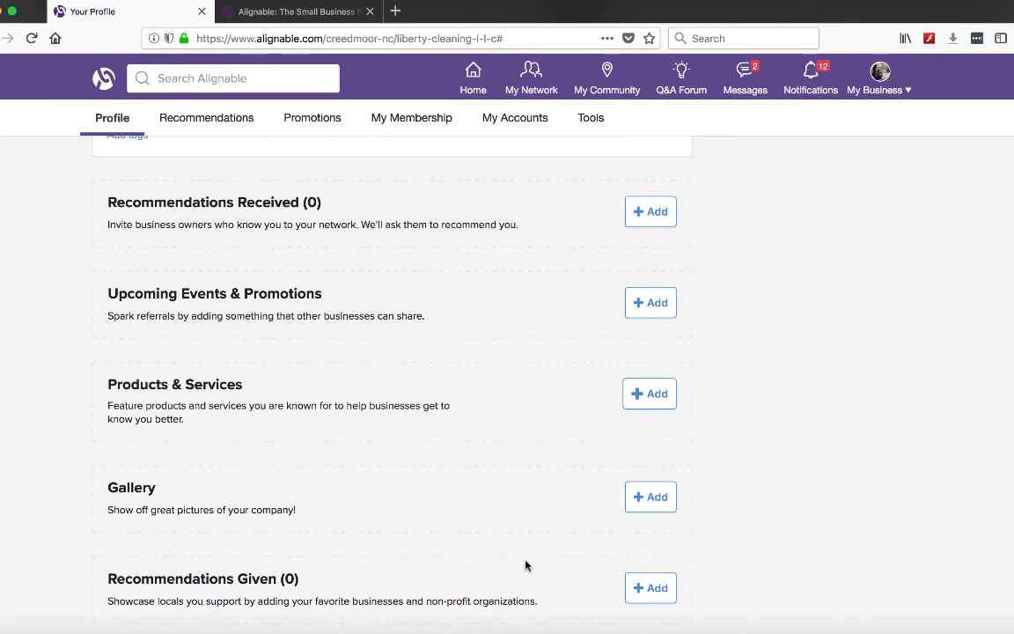
pyautogui.scroll(2, 525, 566)
pyautogui.scroll(-1, 380, 450)
pyautogui.click(641, 446)
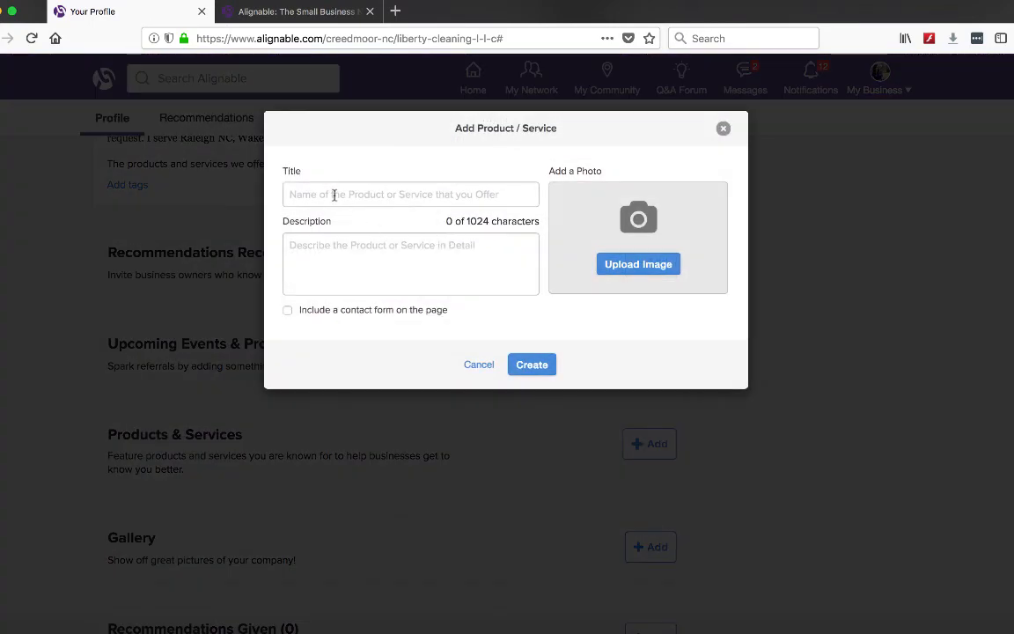
pyautogui.click(333, 195)
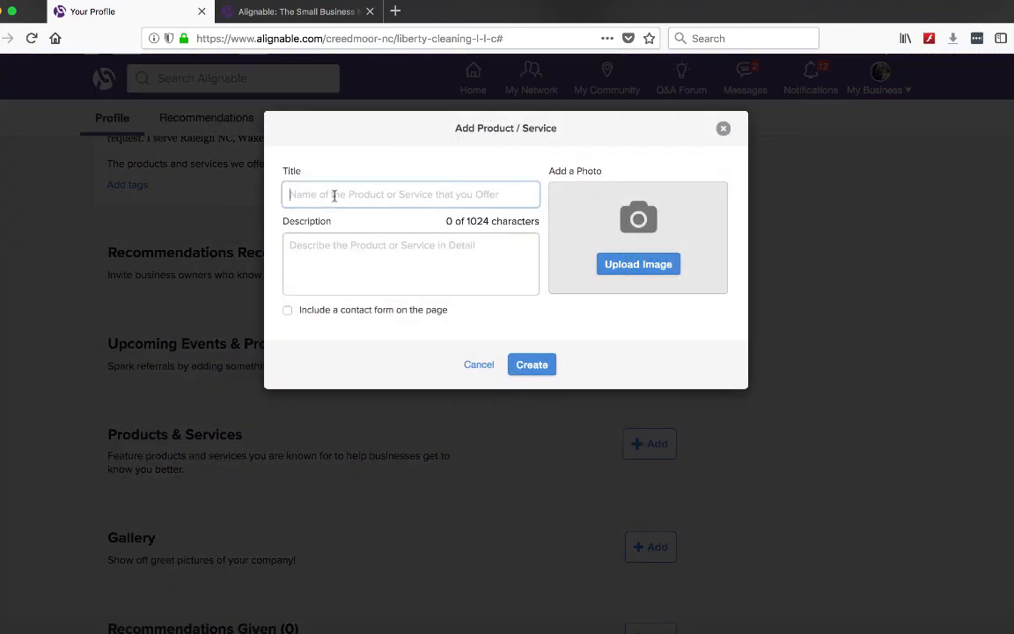
pyautogui.write('House Clearning')
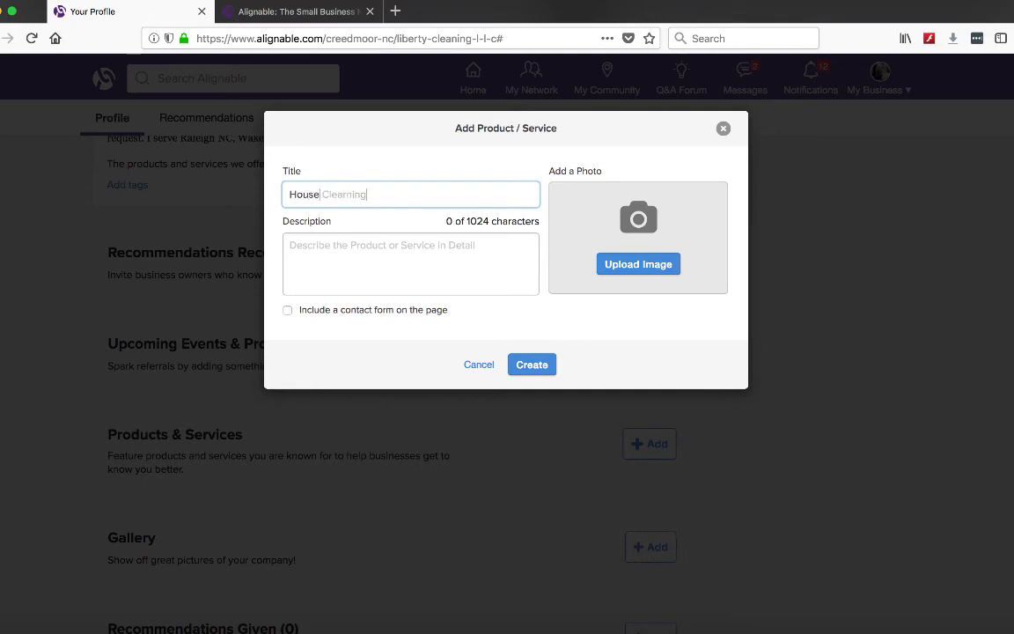
pyautogui.click(369, 259)
pyautogui.write('I offer customized residential cleaning. I')
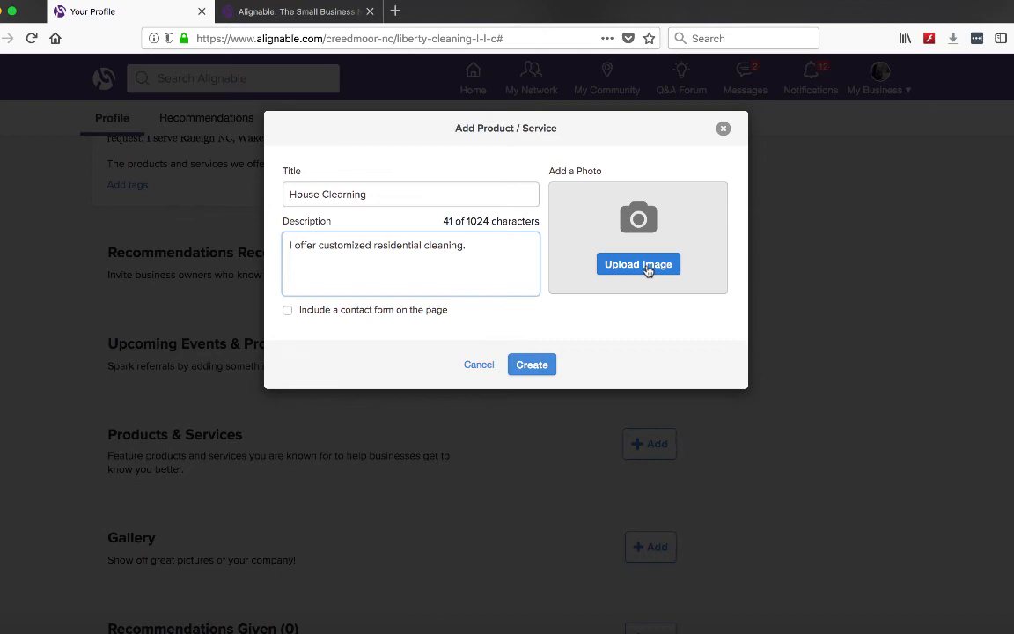
# Step: Start the service photo upload and open the Liberty_Cleaning_L_L_C photo from the liberty cleaning folder
pyautogui.click(647, 269)
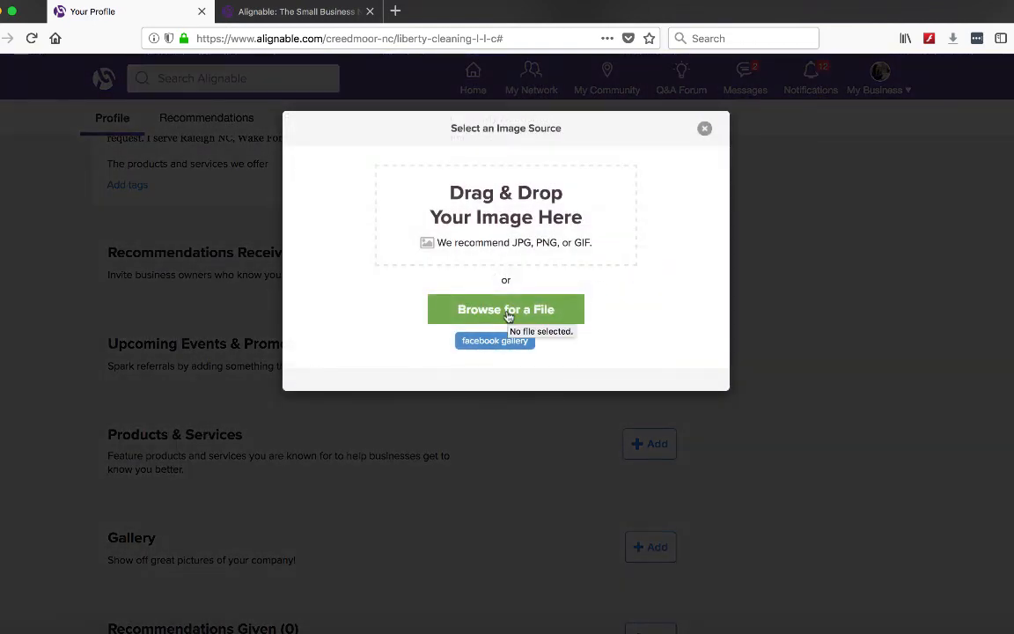
pyautogui.click(507, 317)
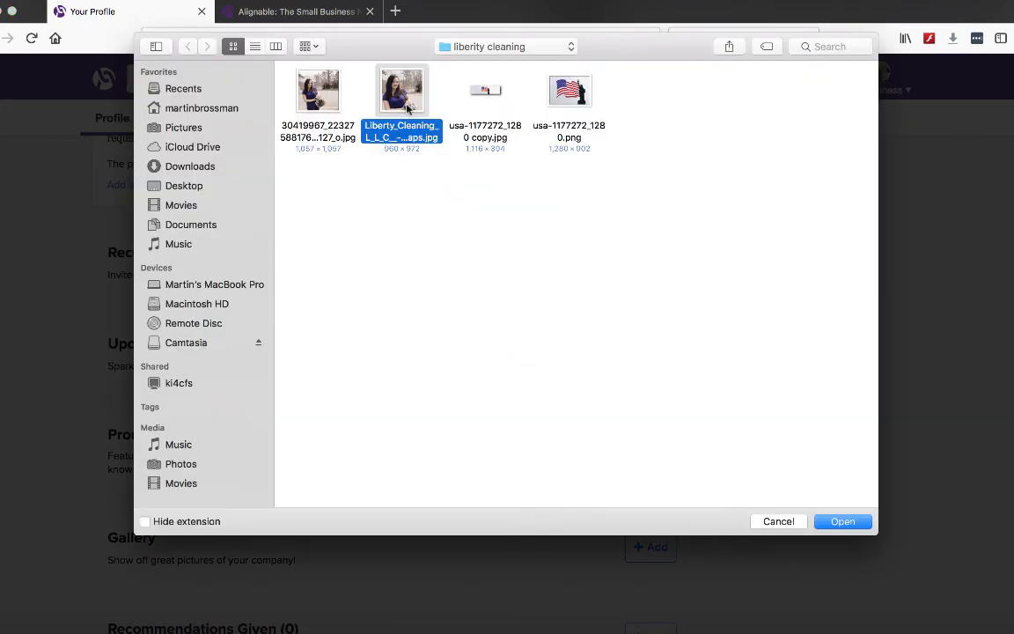
pyautogui.click(845, 522)
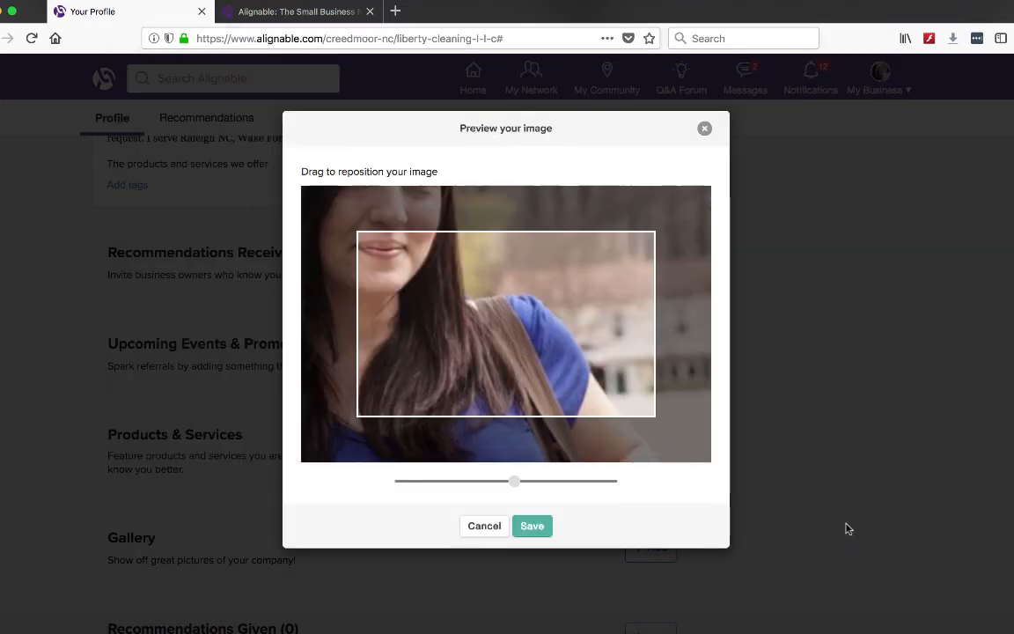
# Step: Zoom the service photo out fully, reposition it within the frame, and save the preview
pyautogui.moveTo(514, 481); pyautogui.dragTo(380, 476)
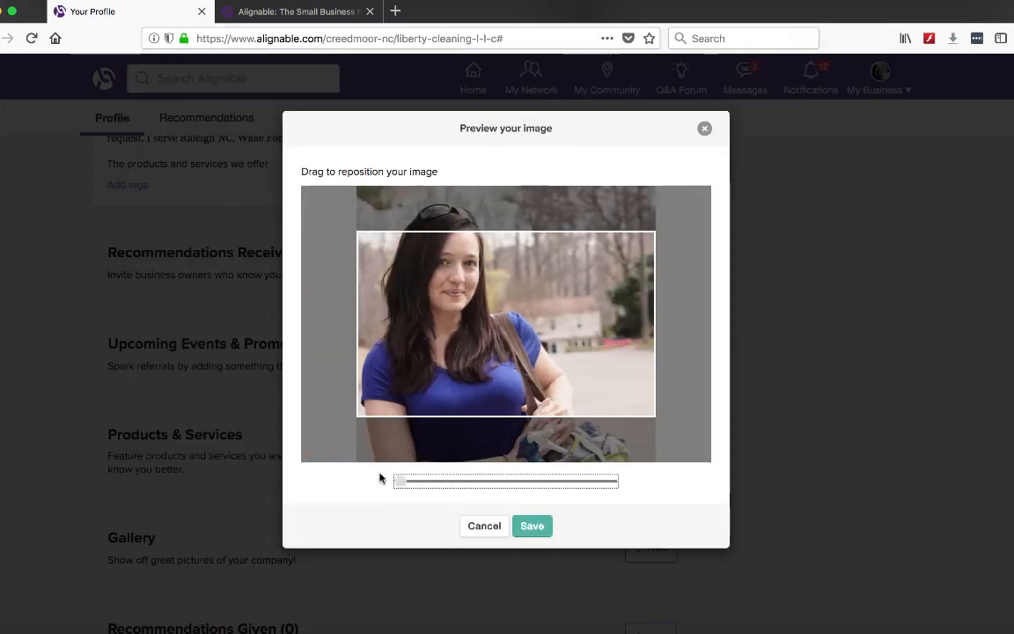
pyautogui.moveTo(550, 287); pyautogui.dragTo(554, 321)
pyautogui.click(533, 524)
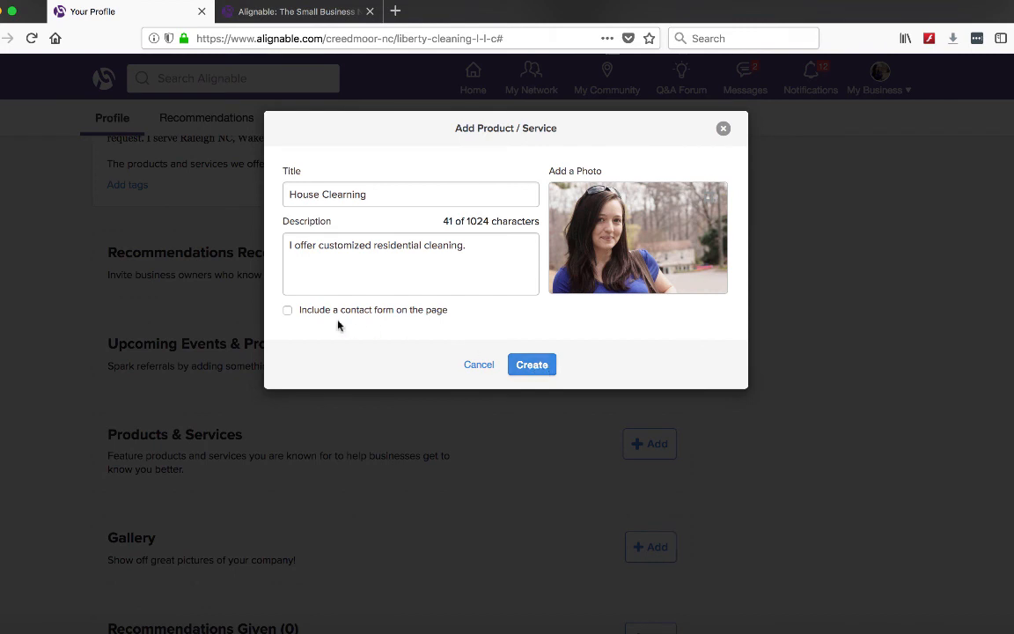
# Step: Enable the contact form option, create the House Clearning product, and dismiss the sharing prompt that follows
pyautogui.click(288, 312)
pyautogui.click(540, 373)
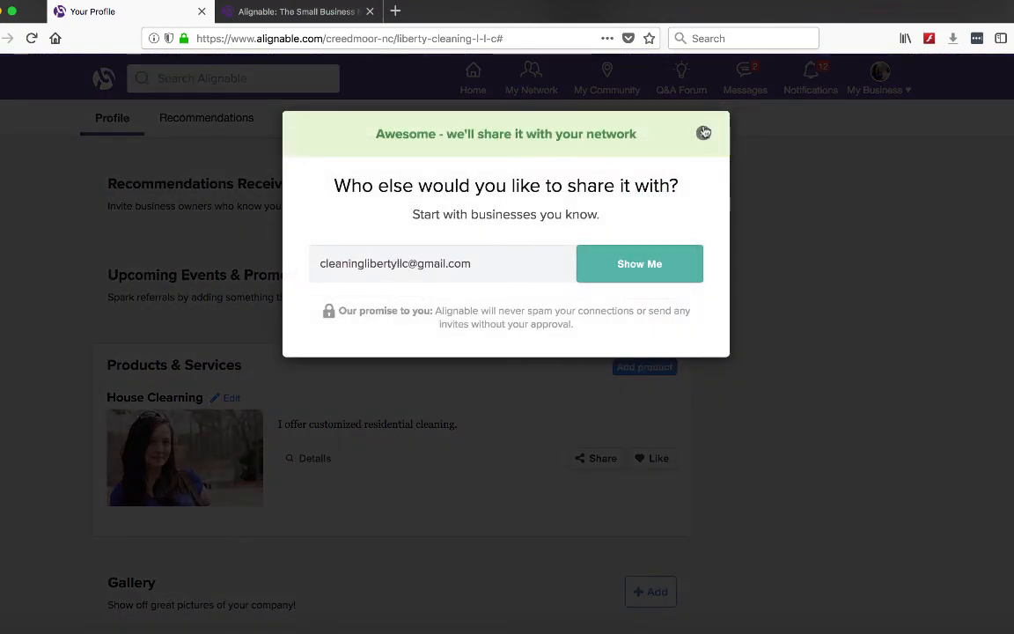
pyautogui.click(703, 133)
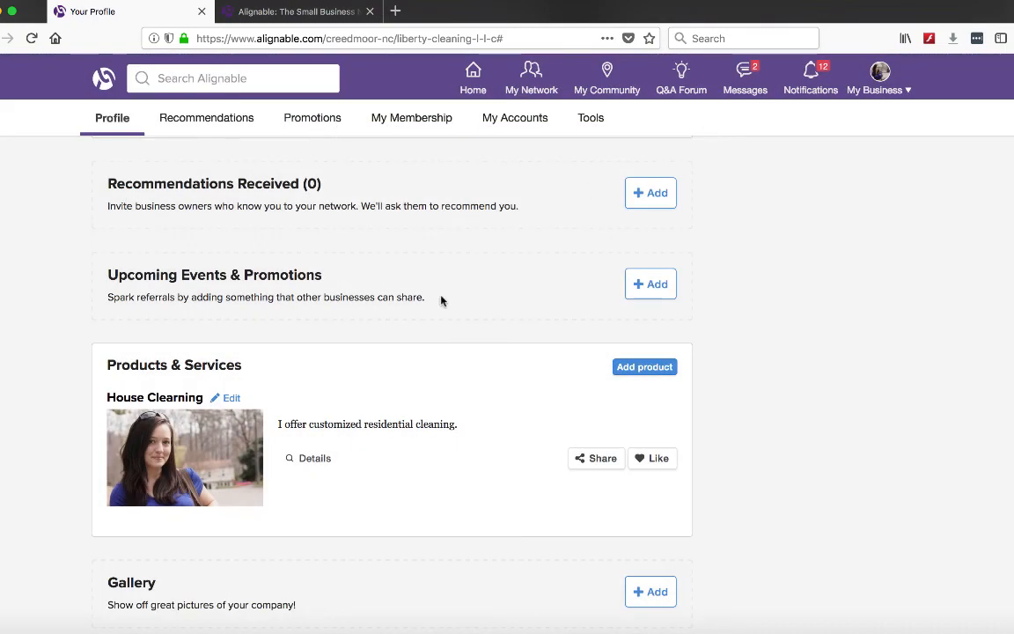
# Step: Open the account's email preferences and save them with Receive All Notifications selected
pyautogui.scroll(-3, 420, 340)
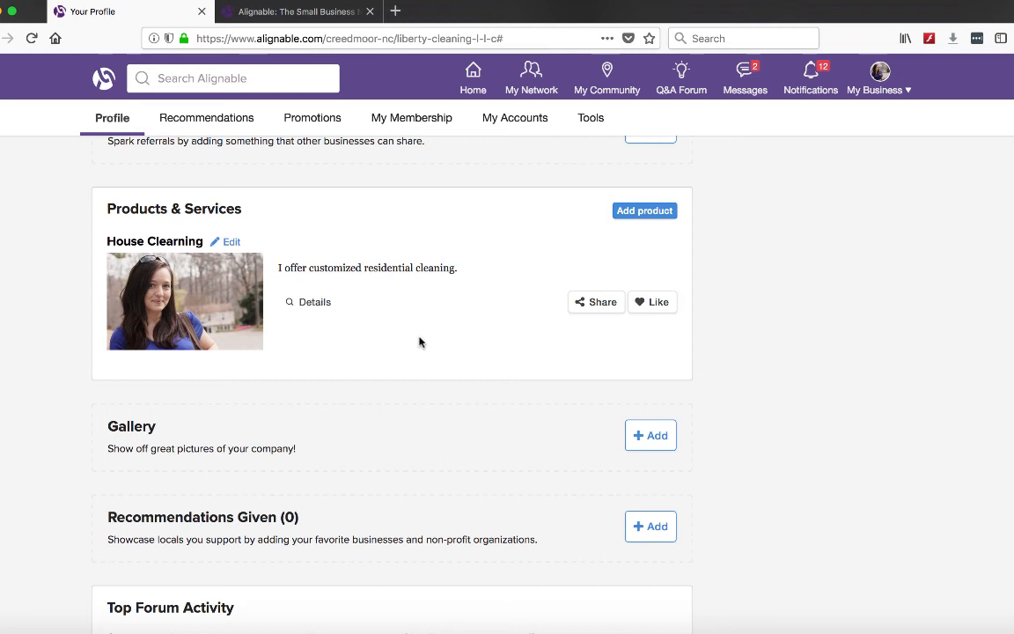
pyautogui.scroll(-3, 903, 408)
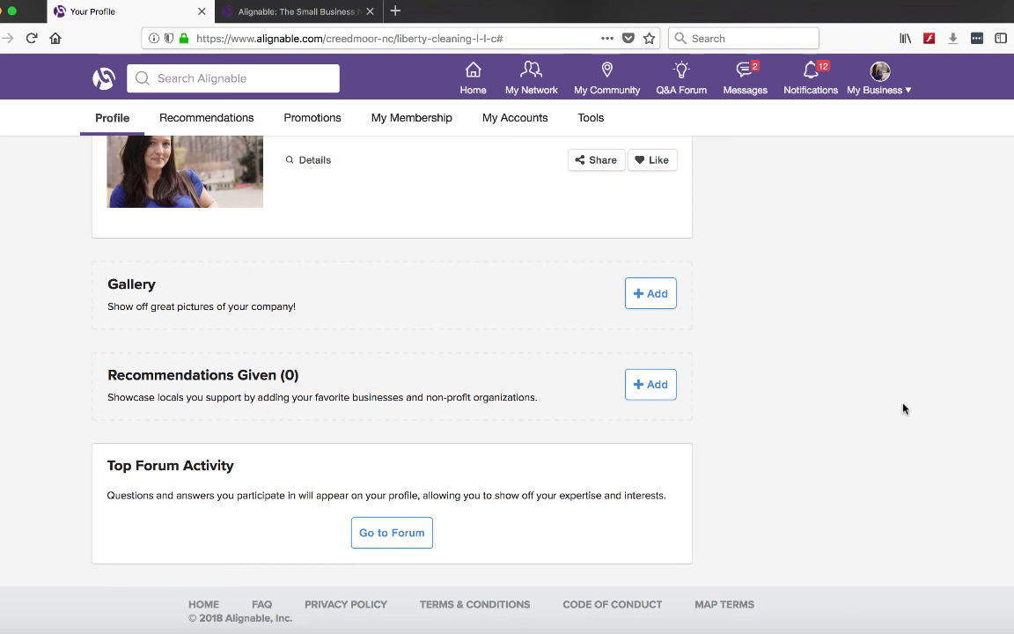
pyautogui.scroll(10, 898, 264)
pyautogui.press('super+l')
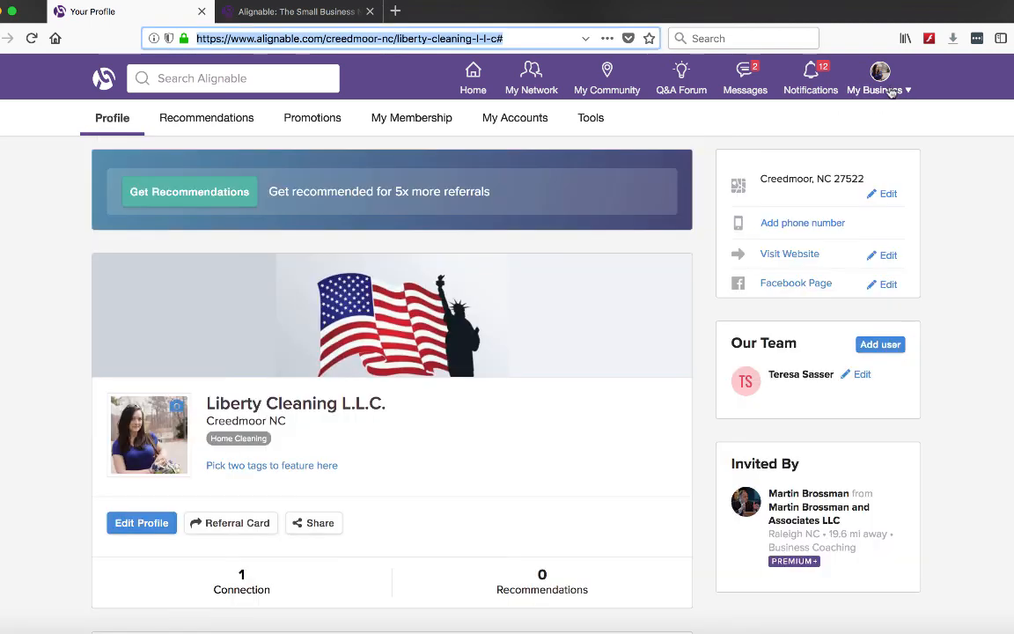
pyautogui.click(891, 91)
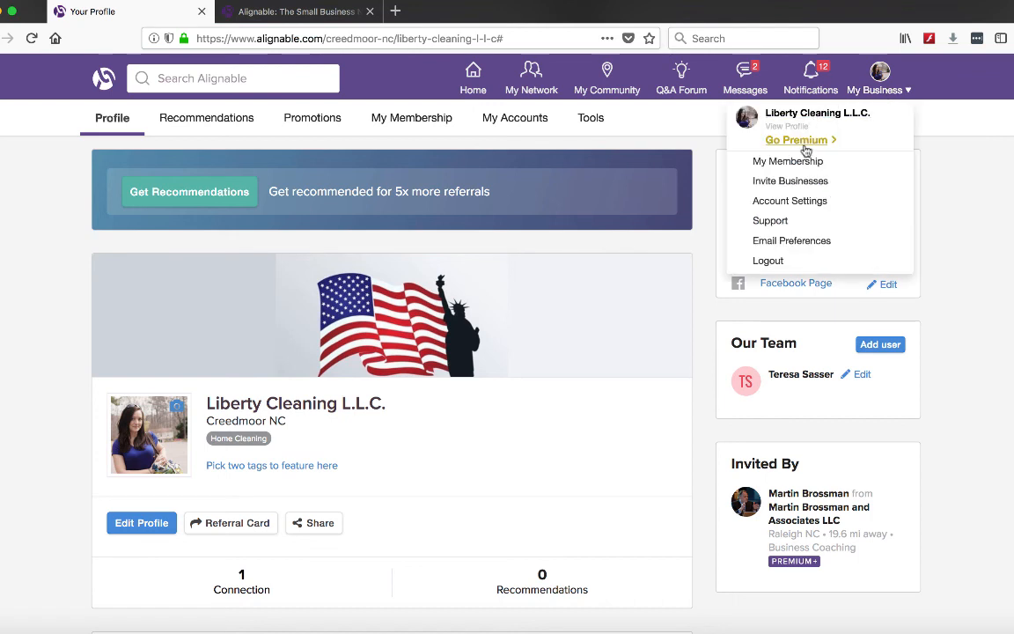
pyautogui.click(801, 248)
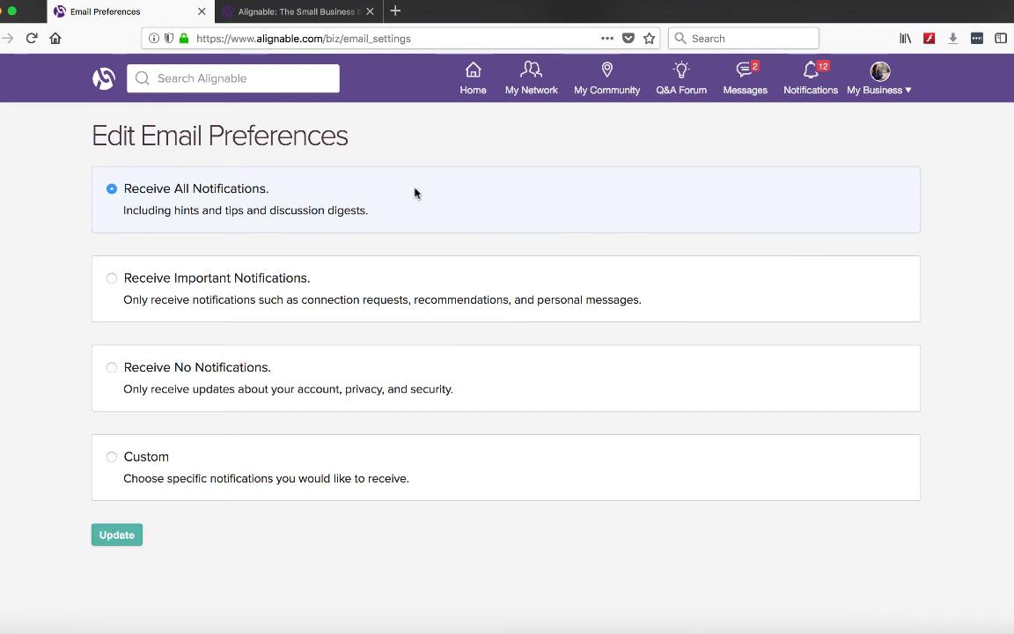
pyautogui.click(123, 540)
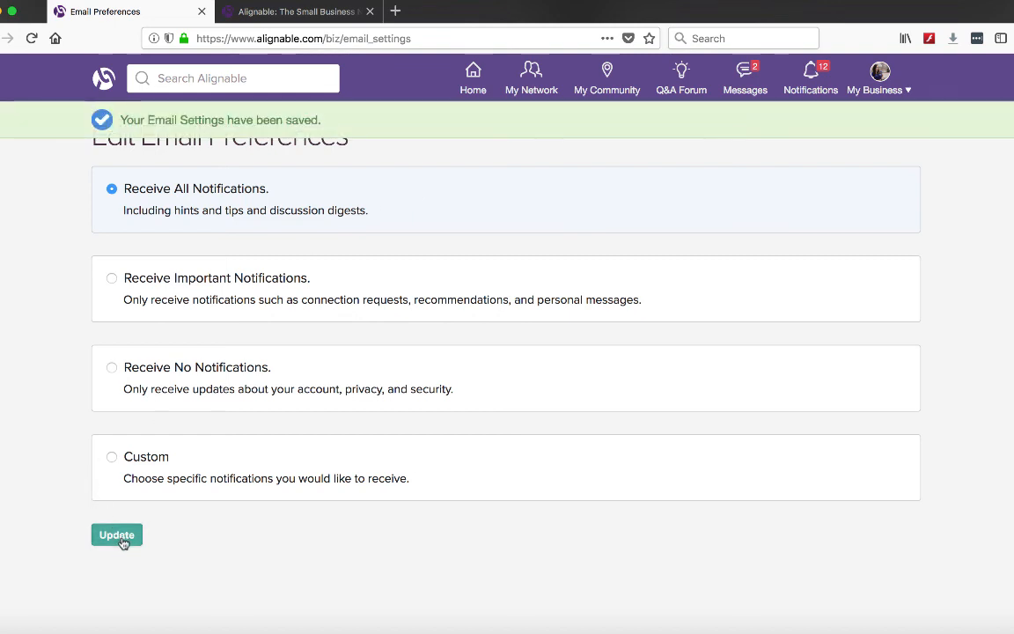